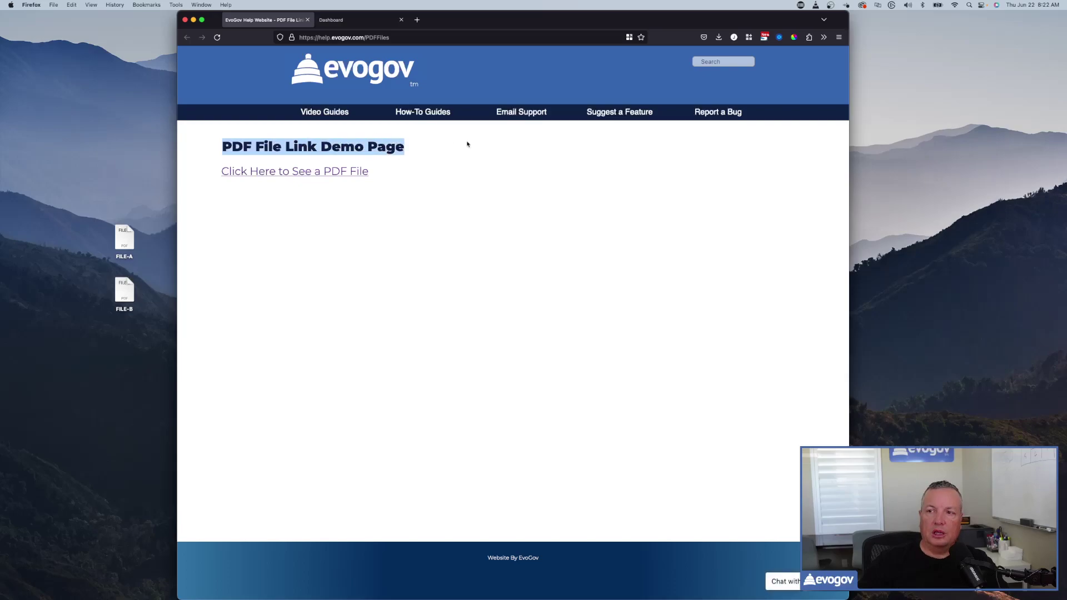
# Examine the "Click Here to See a PDF File" link on the PDF File Link Demo Page
pyautogui.click(287, 210)
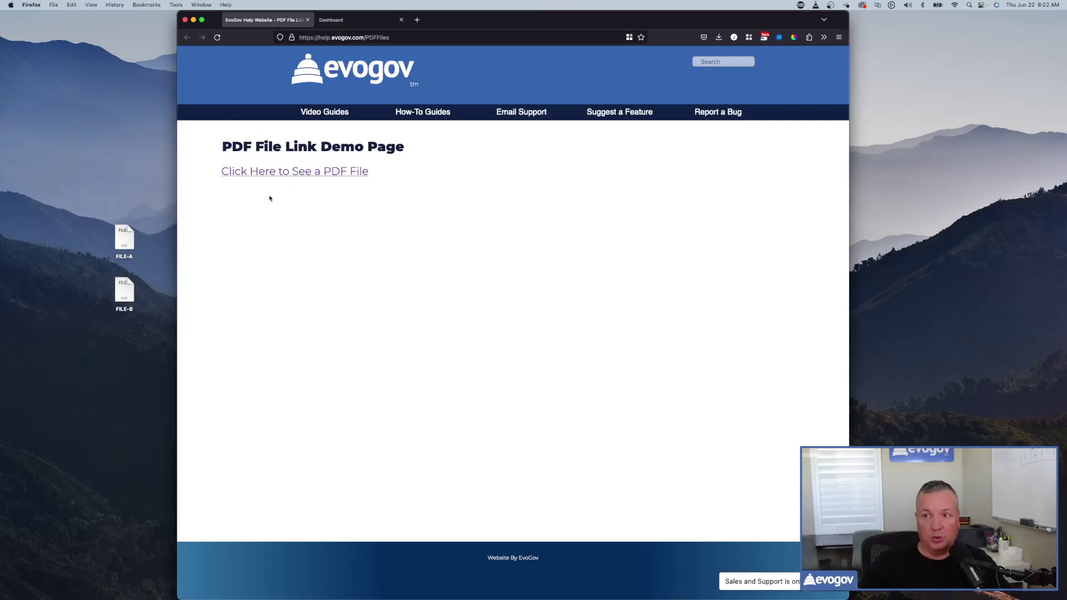
pyautogui.moveTo(451, 181); pyautogui.dragTo(221, 179)
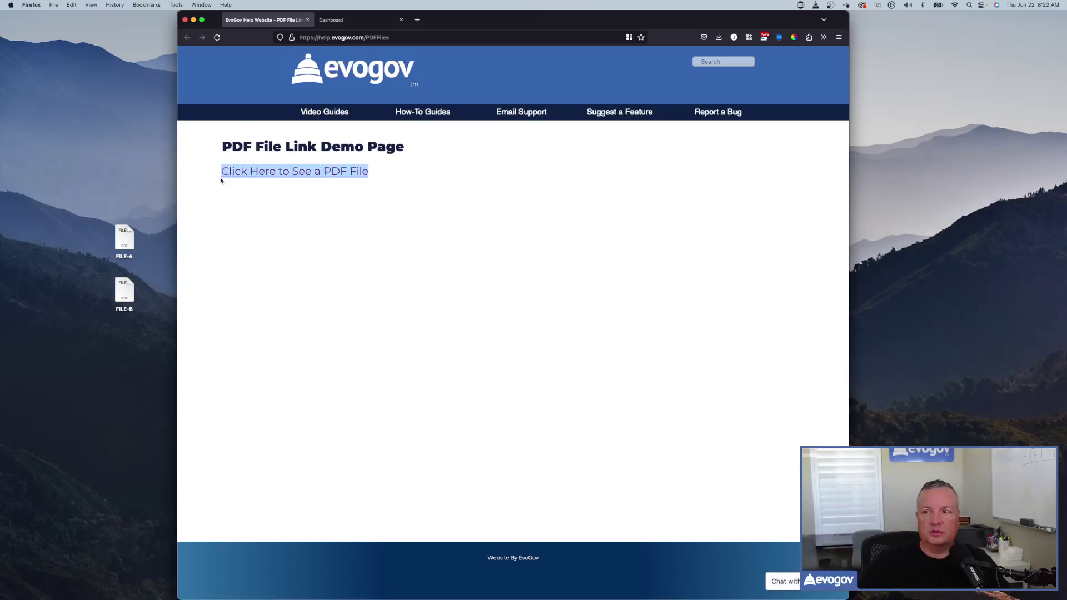
pyautogui.click(224, 221)
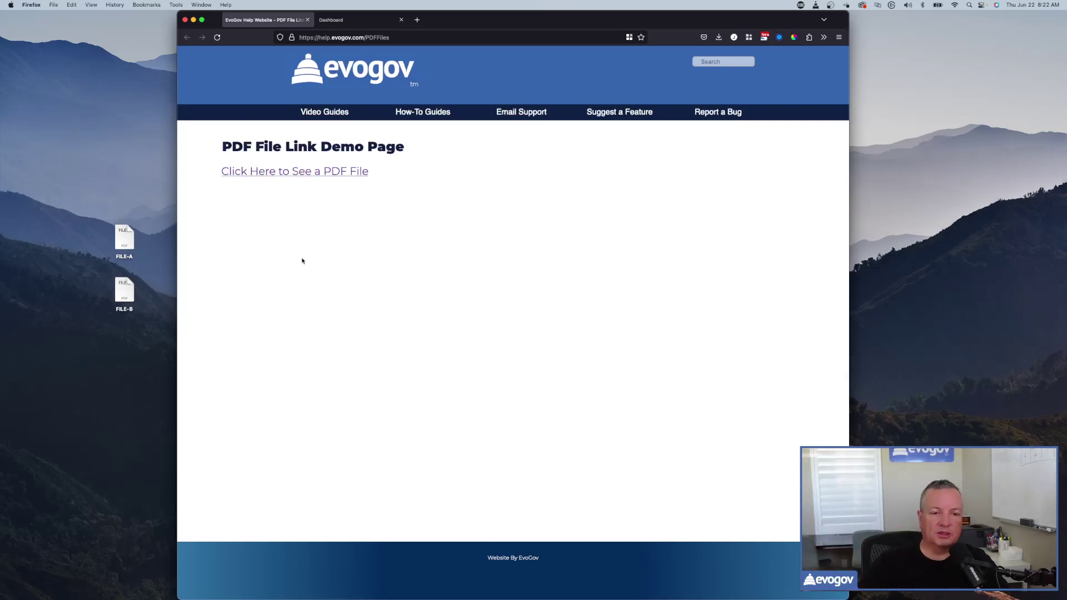
pyautogui.moveTo(225, 170); pyautogui.dragTo(431, 169)
pyautogui.click(337, 254)
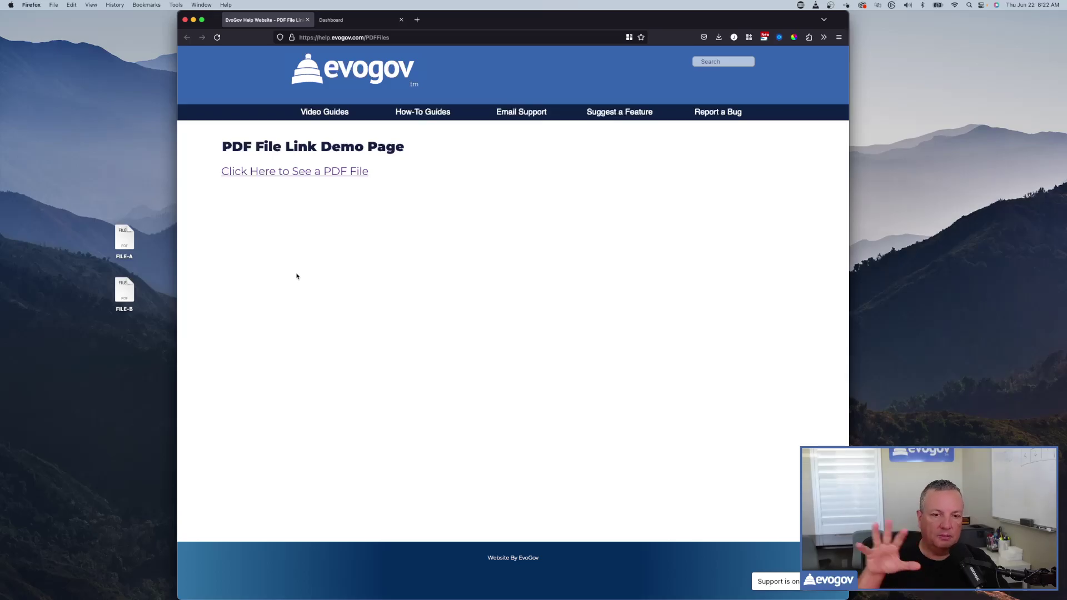
# Open the pdf_files folder in the media library of the website dashboard
pyautogui.click(340, 25)
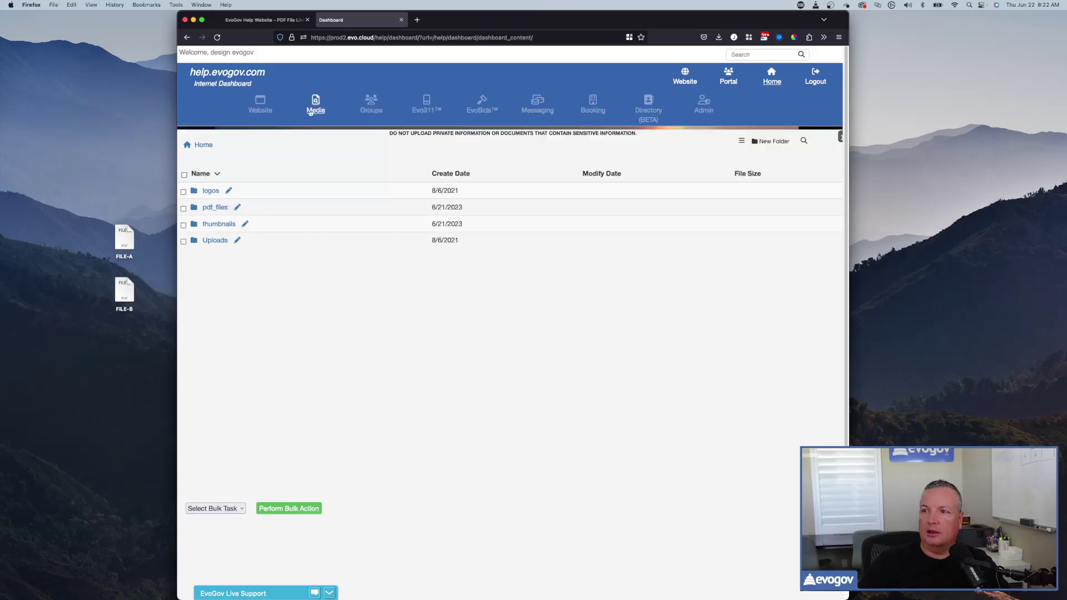
pyautogui.click(371, 104)
pyautogui.click(314, 107)
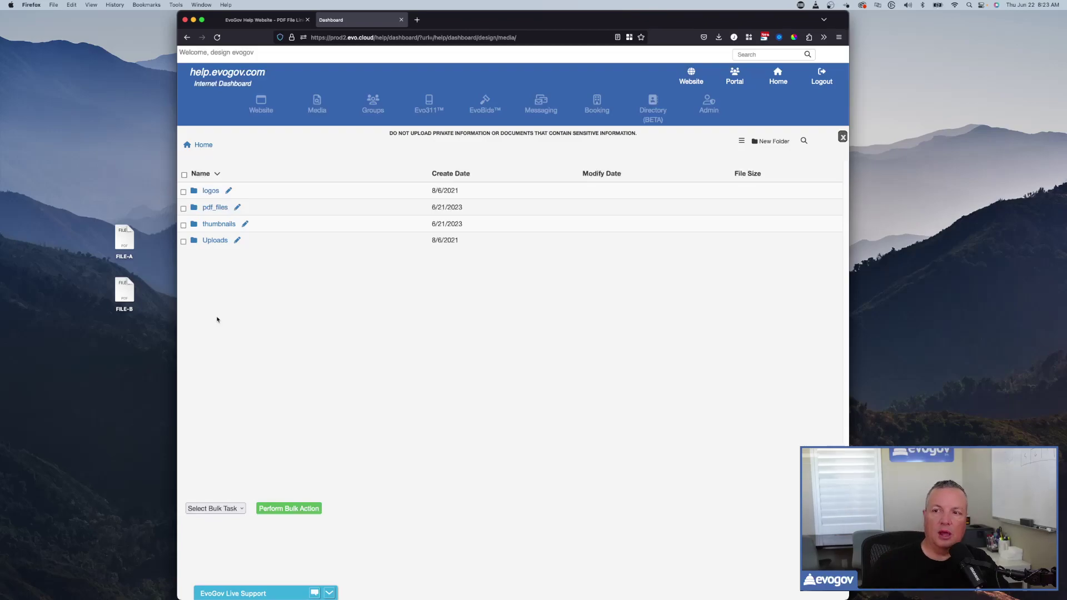
pyautogui.click(215, 208)
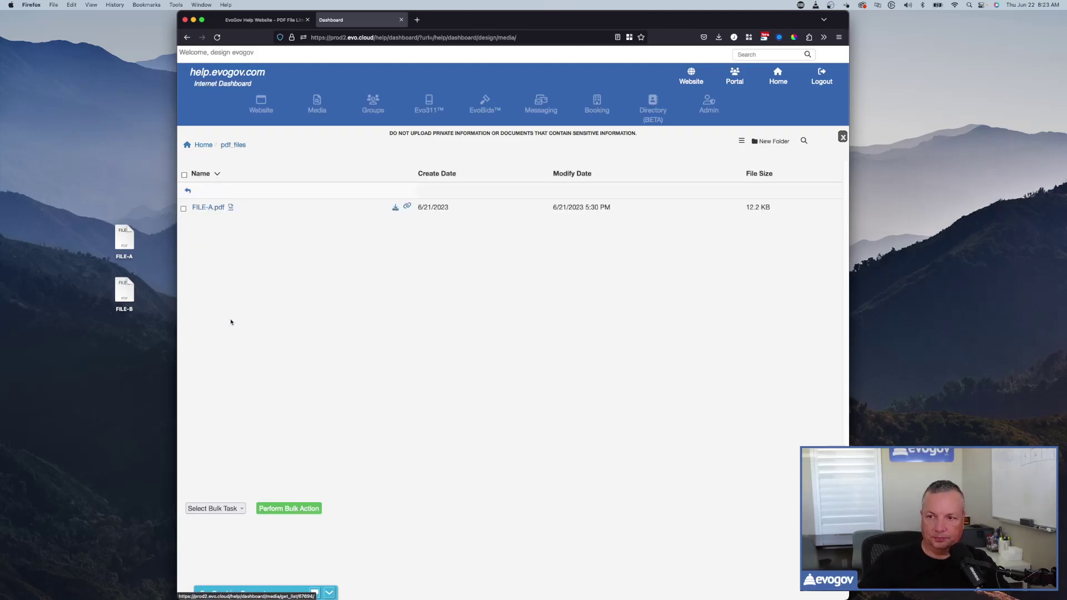
# Open the FILE-A PDF from the desktop to view its content, and close it
pyautogui.click(118, 220)
pyautogui.click(124, 238)
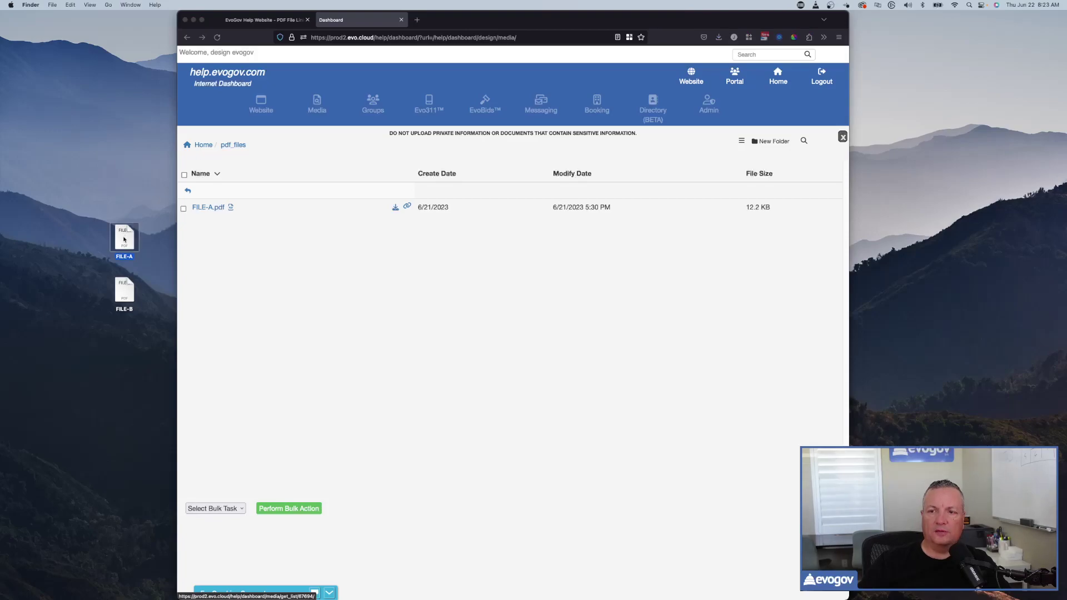
pyautogui.click(126, 292)
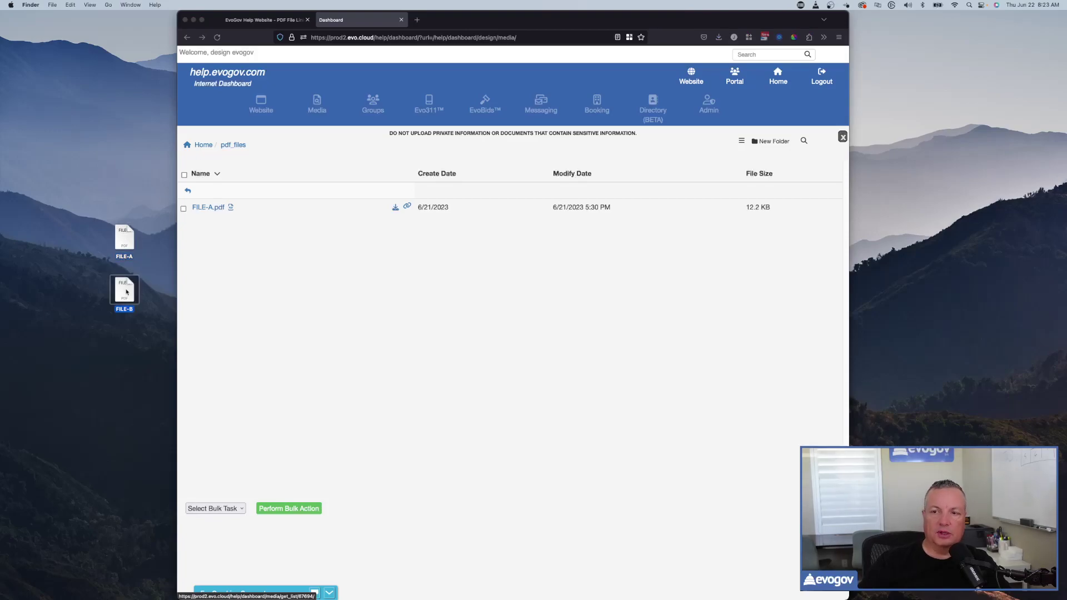
pyautogui.click(121, 243)
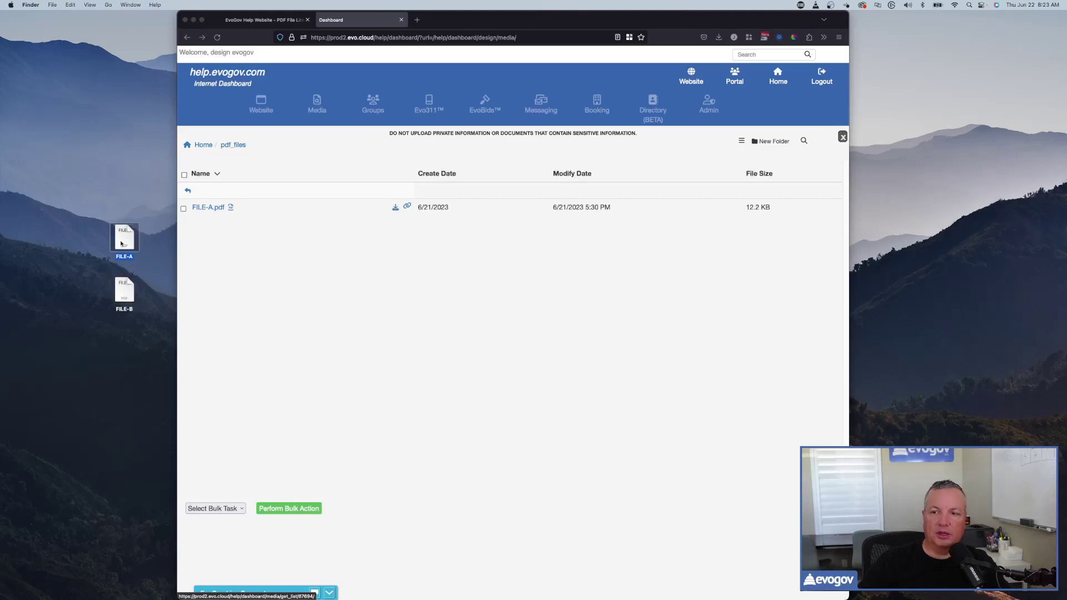
pyautogui.doubleClick(121, 243)
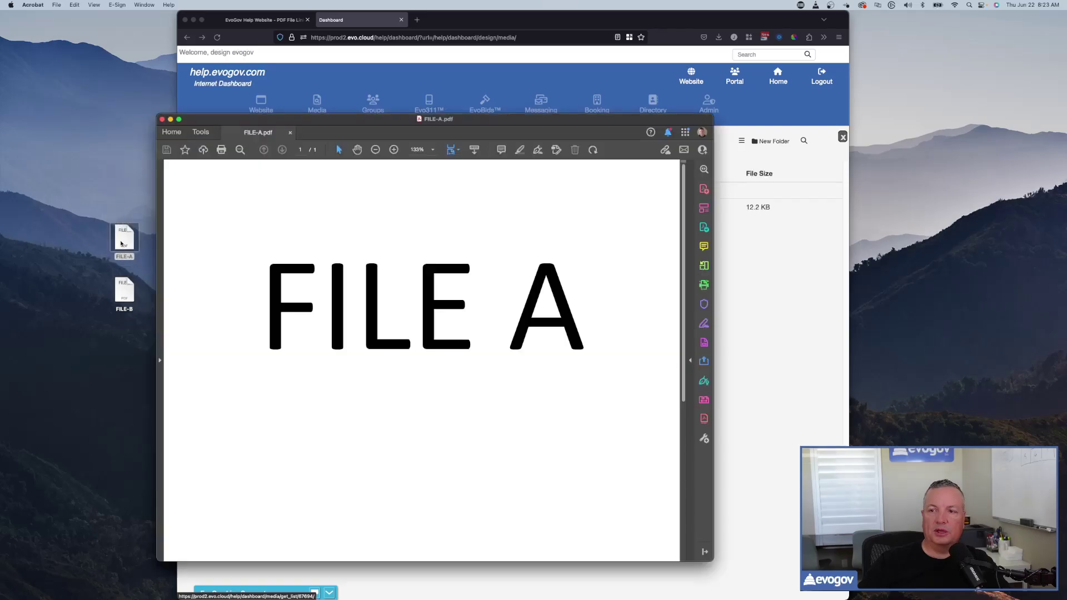
pyautogui.tripleClick(279, 300)
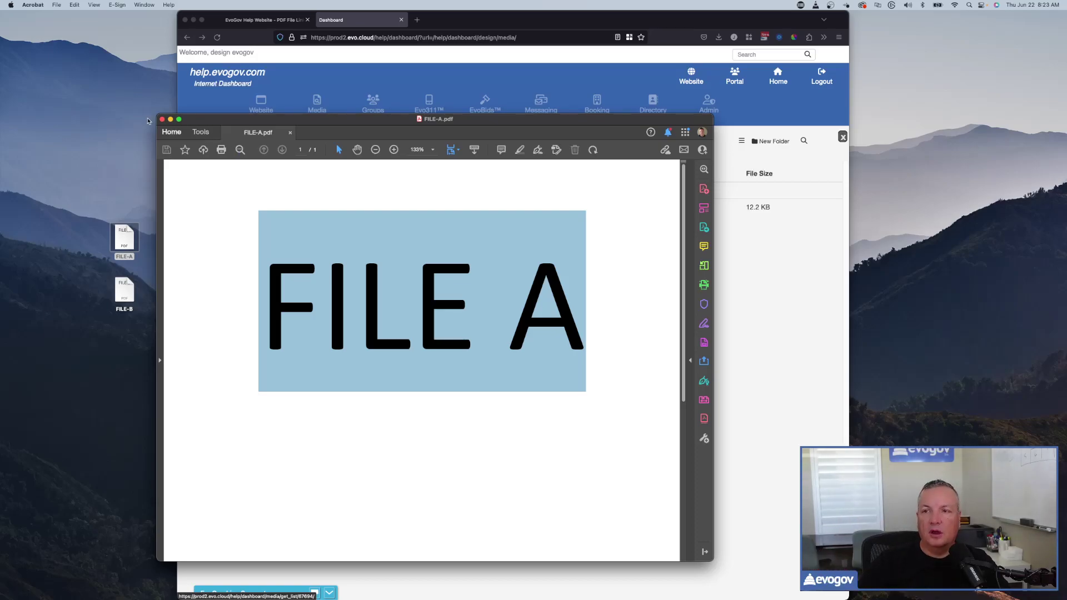
pyautogui.click(162, 118)
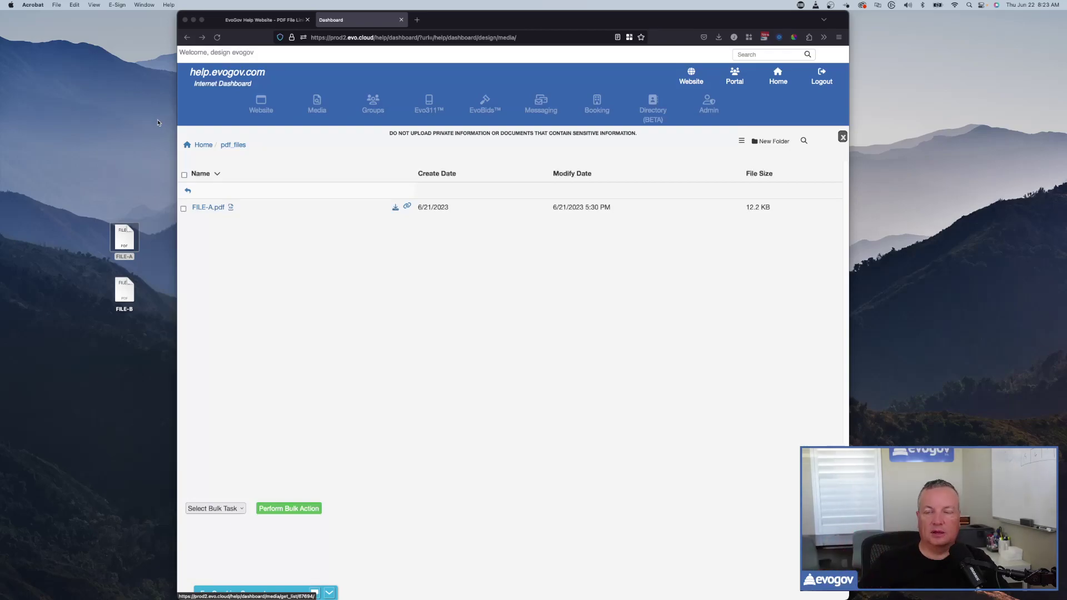
pyautogui.click(105, 255)
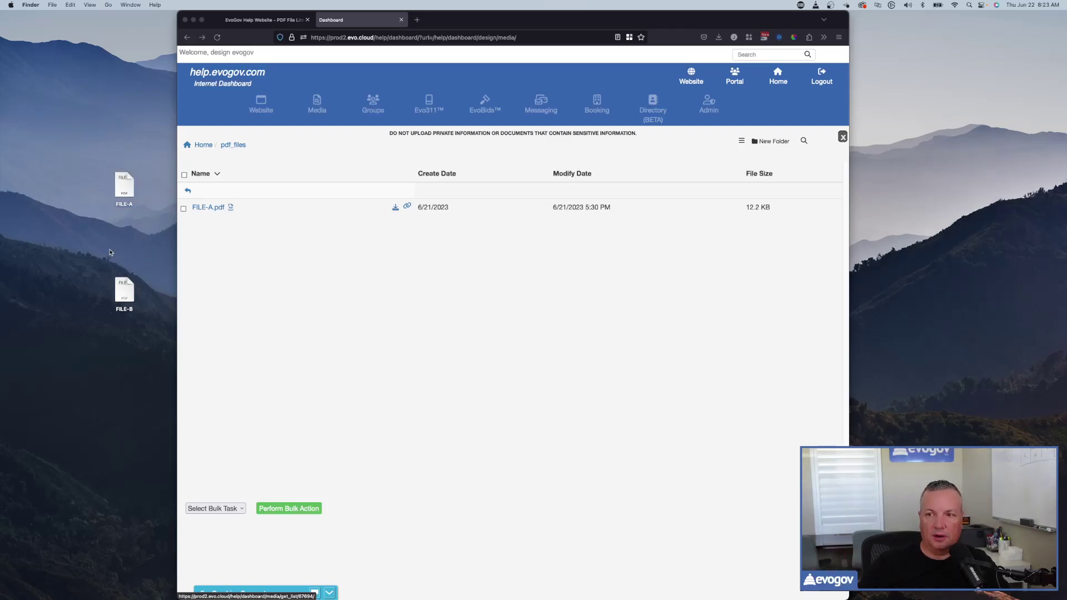
# View the PDF linked on the PDF File Link Demo Page, and close it
pyautogui.click(248, 23)
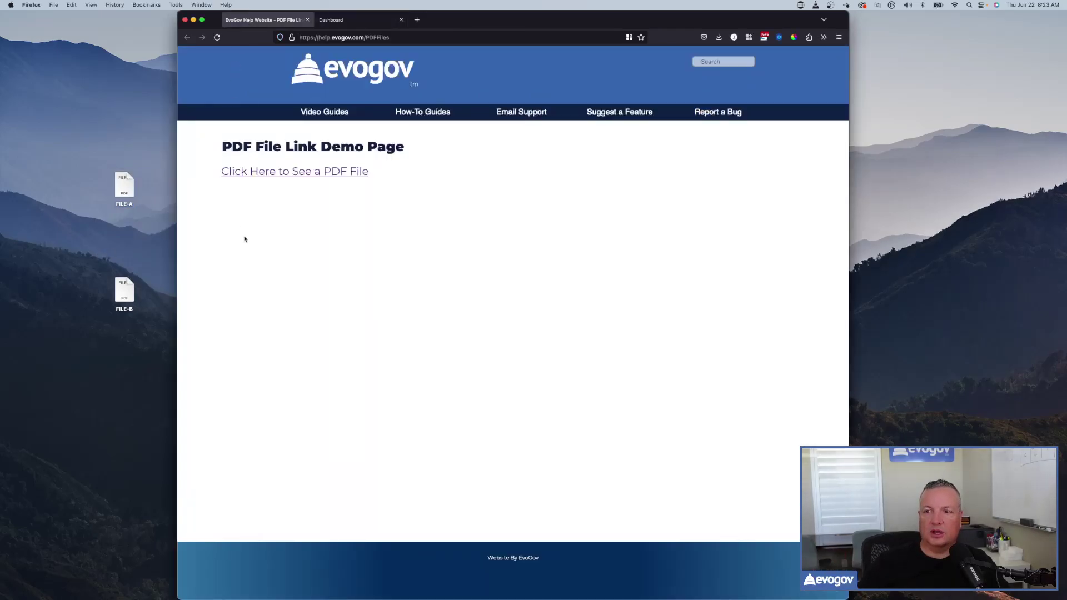
pyautogui.click(289, 174)
pyautogui.moveTo(307, 174); pyautogui.dragTo(234, 24)
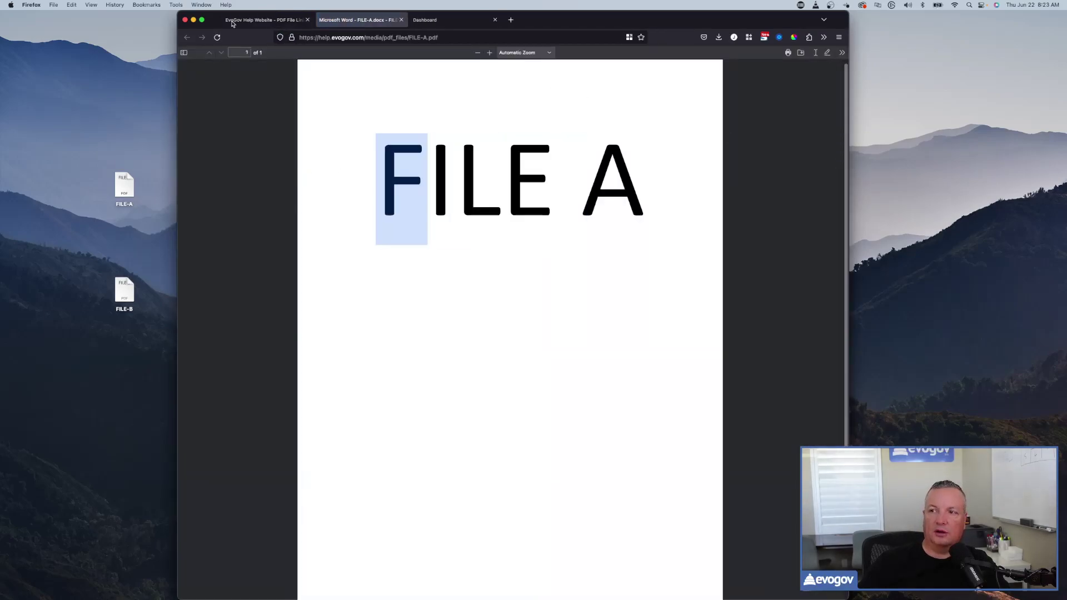
pyautogui.click(400, 20)
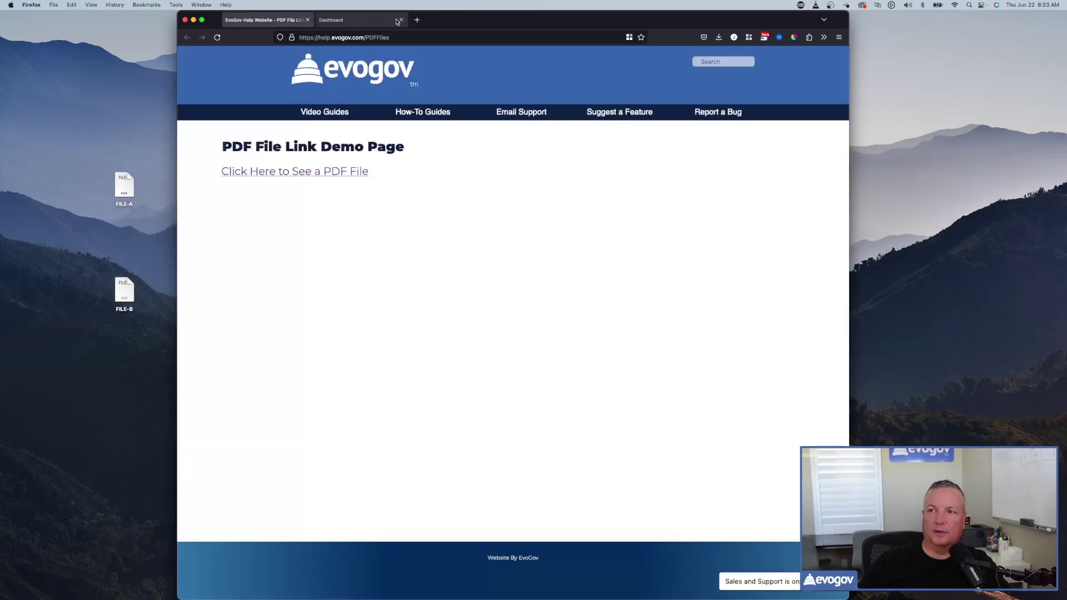
# Reopen the linked PDF and examine the domain, media and pdf_files parts of its web address
pyautogui.click(289, 173)
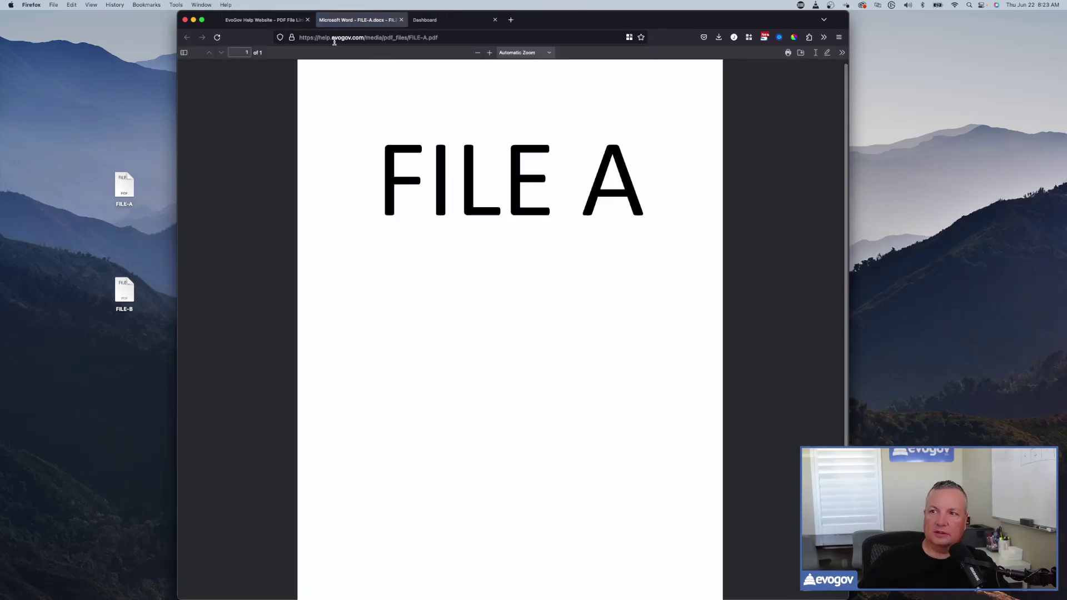
pyautogui.moveTo(299, 38); pyautogui.dragTo(478, 36)
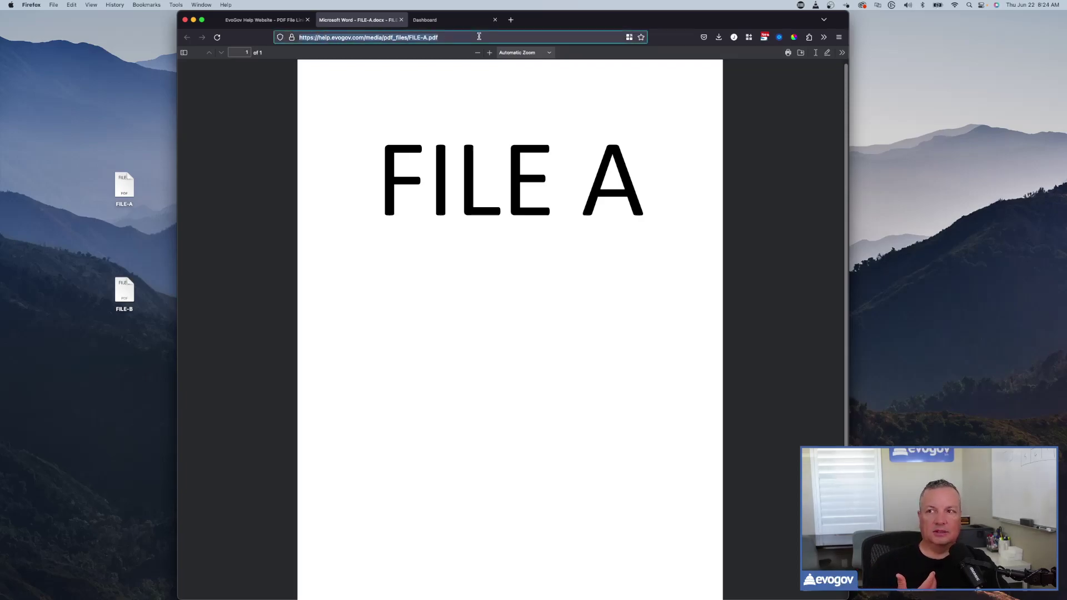
pyautogui.click(479, 36)
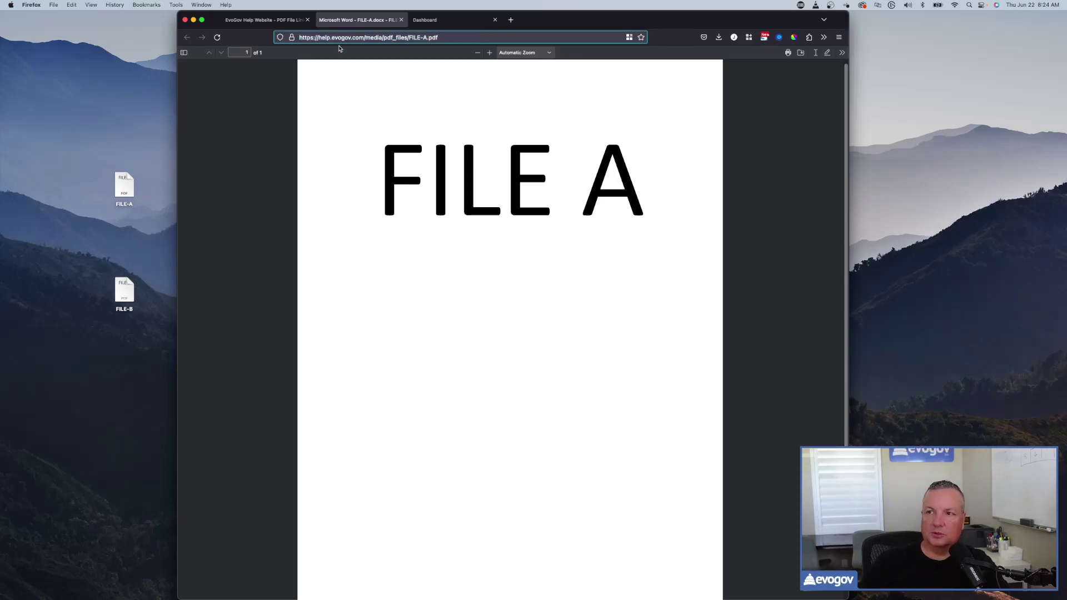
pyautogui.moveTo(363, 36); pyautogui.dragTo(289, 38)
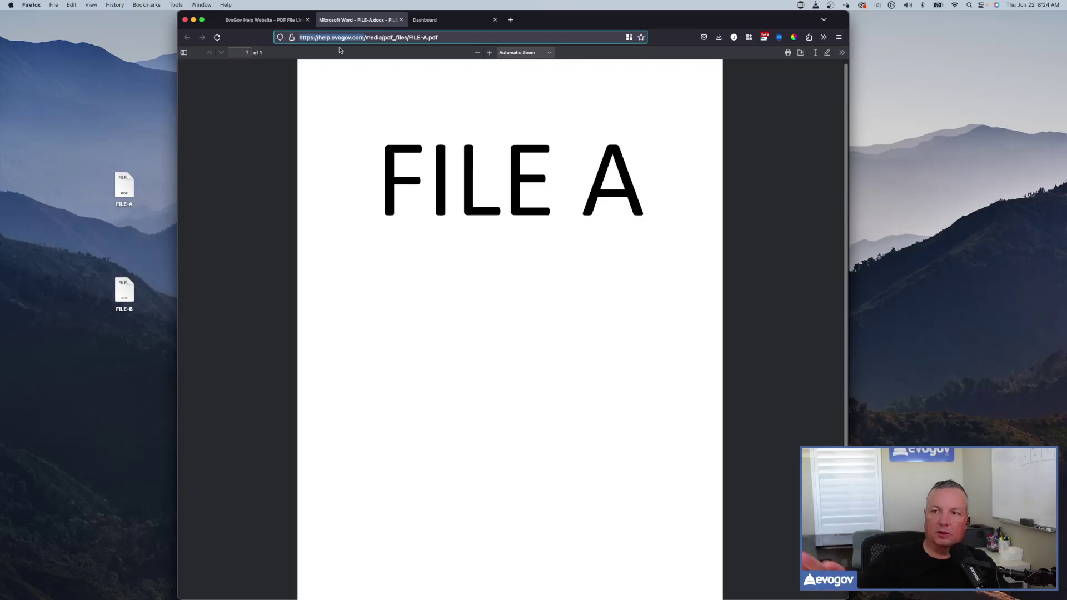
pyautogui.moveTo(365, 38); pyautogui.dragTo(383, 37)
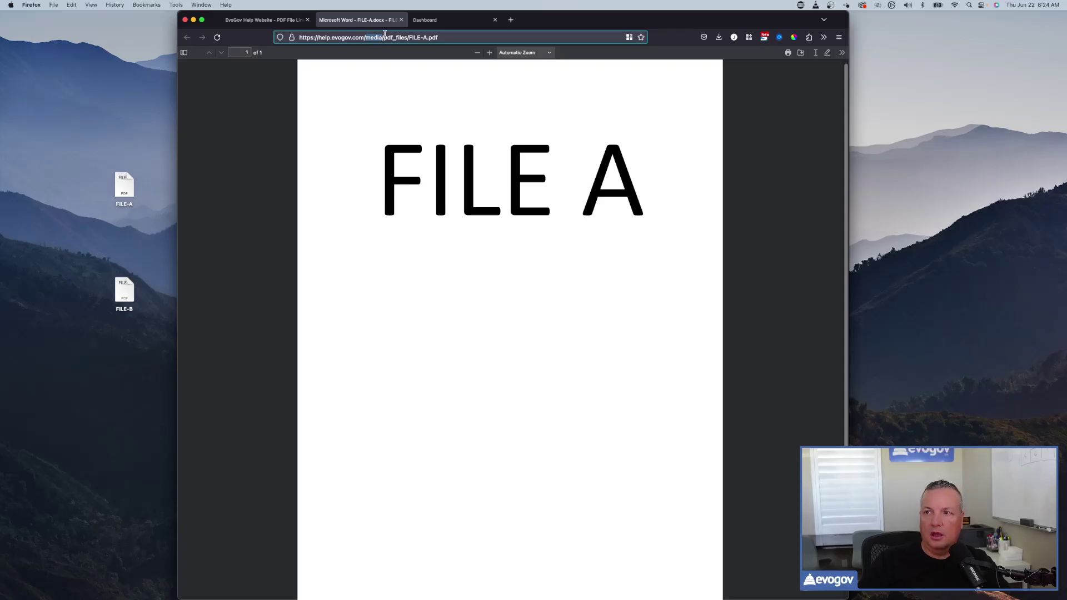
pyautogui.moveTo(381, 39); pyautogui.dragTo(390, 39)
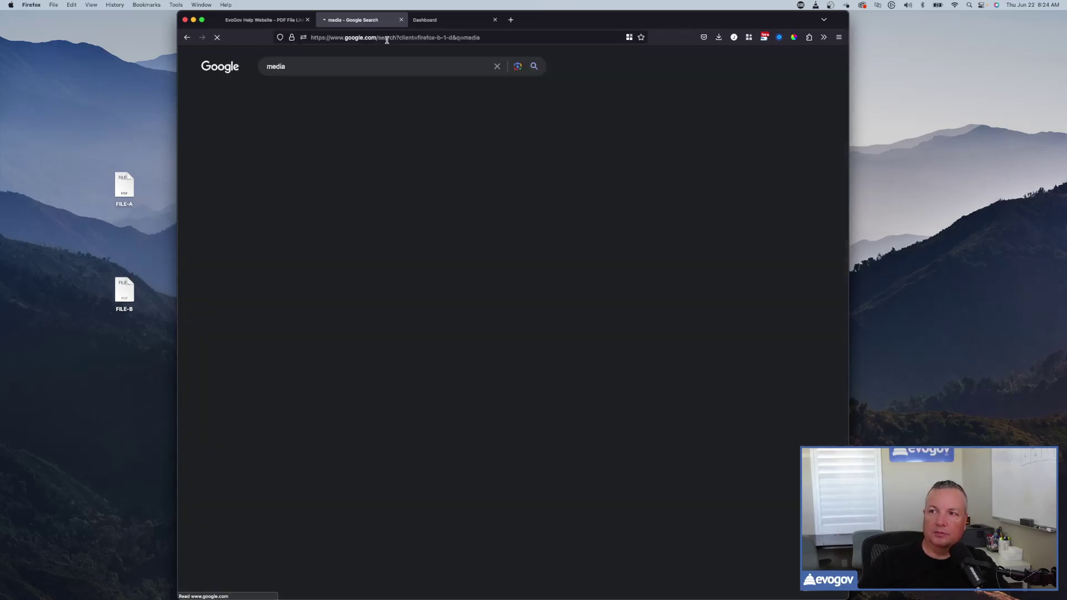
pyautogui.click(187, 37)
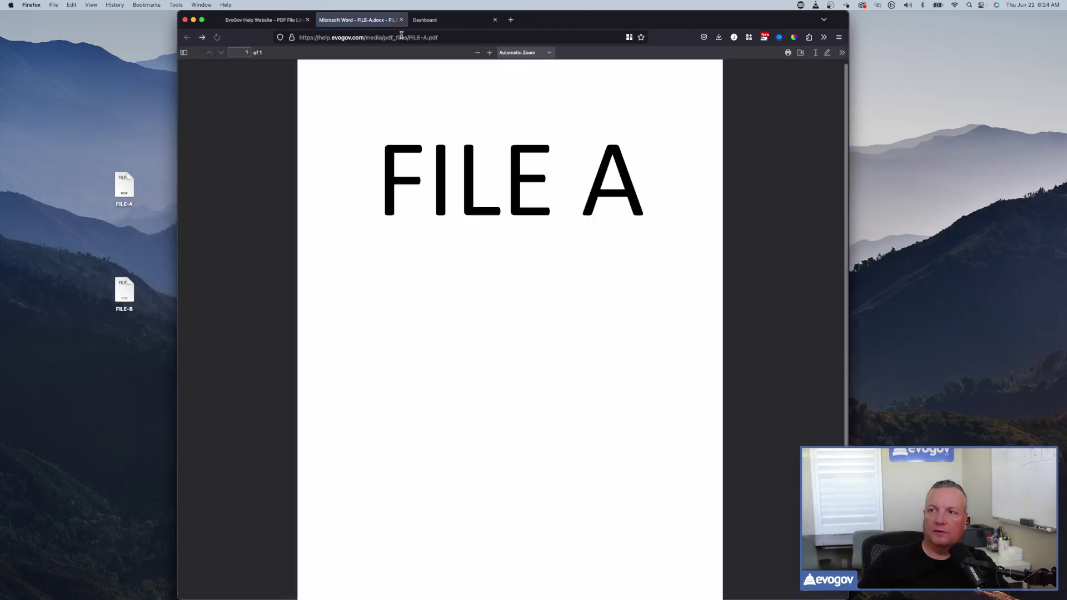
pyautogui.click(384, 38)
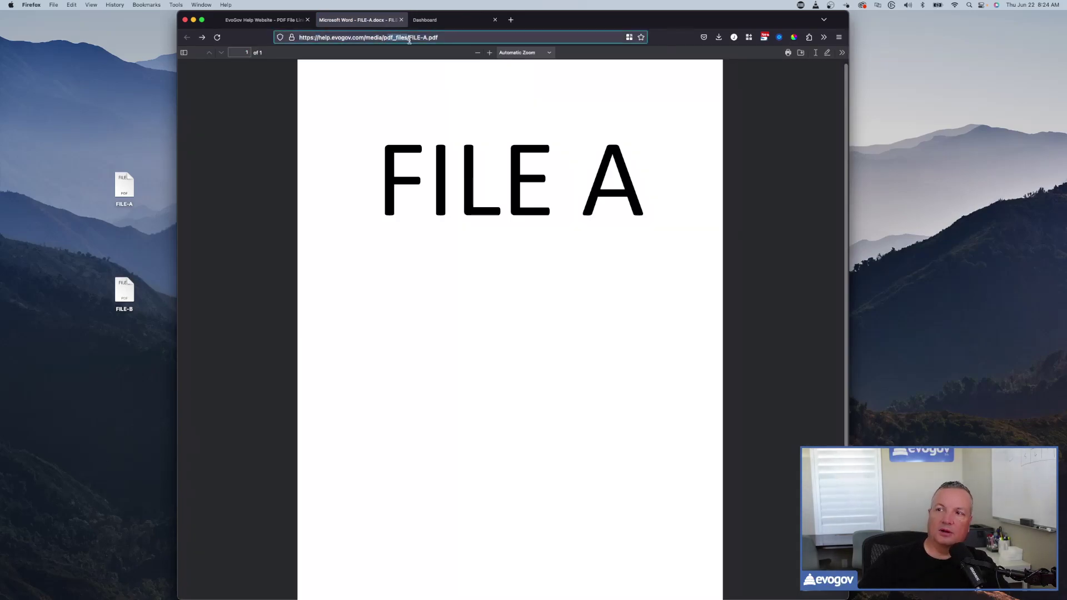
pyautogui.moveTo(409, 37); pyautogui.dragTo(292, 37)
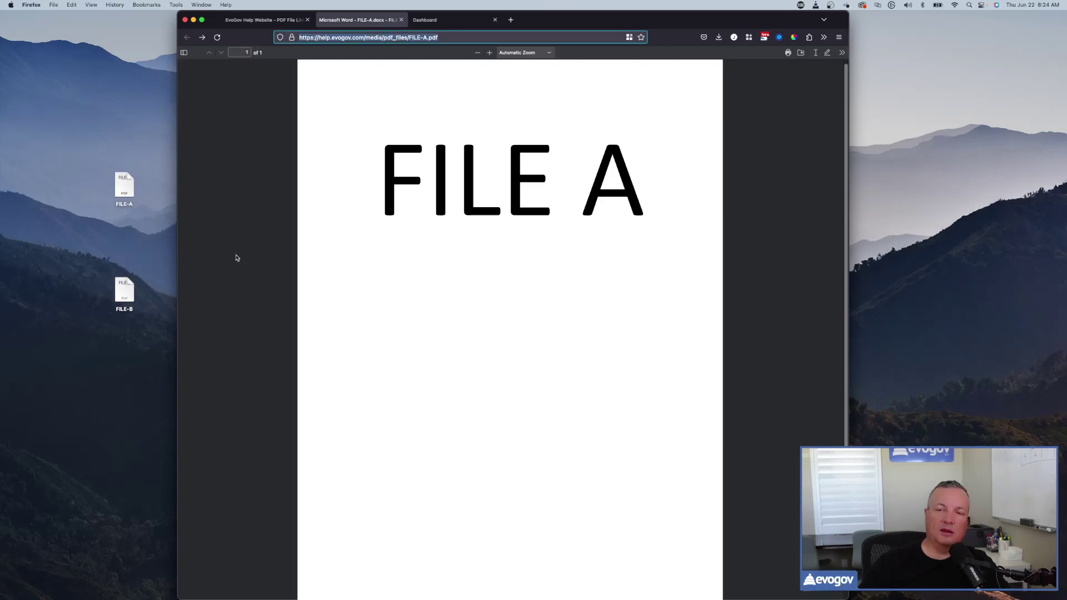
pyautogui.click(398, 38)
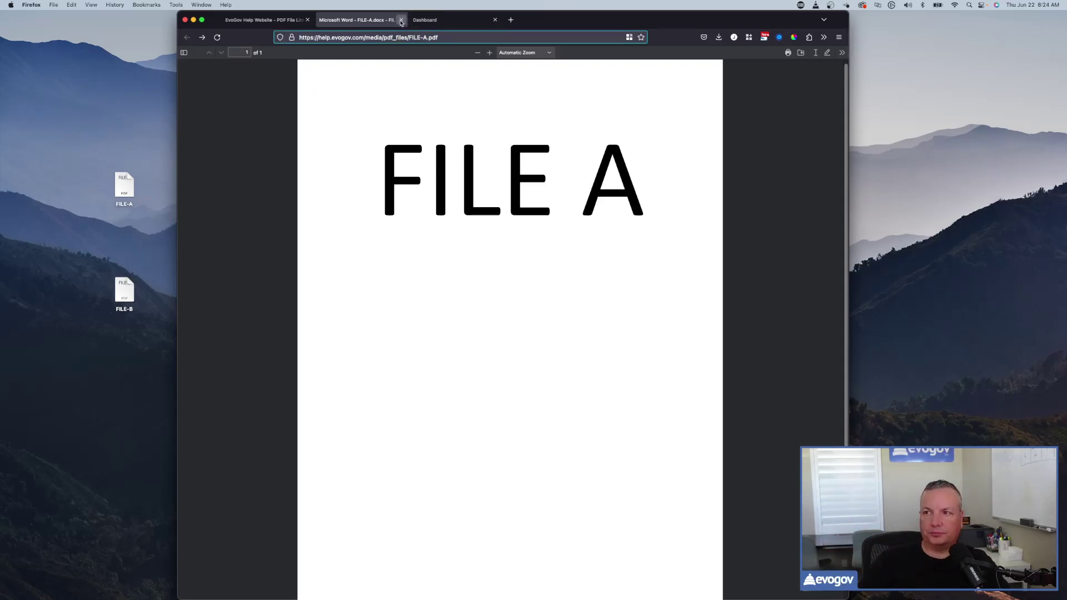
# Return from the linked PDF to the dashboard's pdf_files folder and select FILE-B on the desktop
pyautogui.click(400, 21)
pyautogui.click(372, 24)
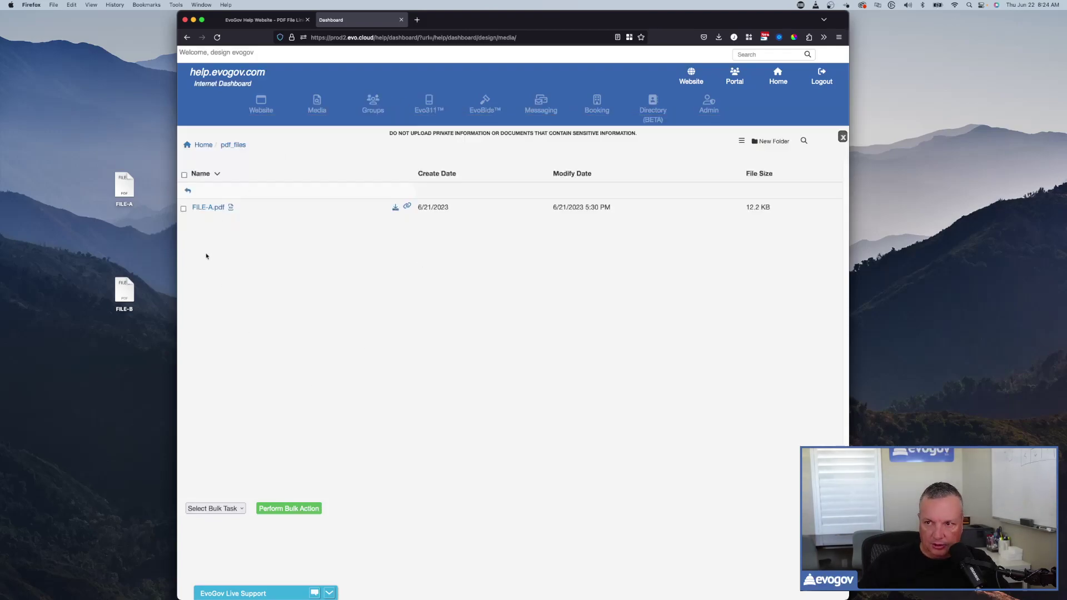
pyautogui.moveTo(115, 299)
pyautogui.mouseDown()
pyautogui.moveTo(266, 253)
pyautogui.moveTo(101, 305)
pyautogui.mouseUp()
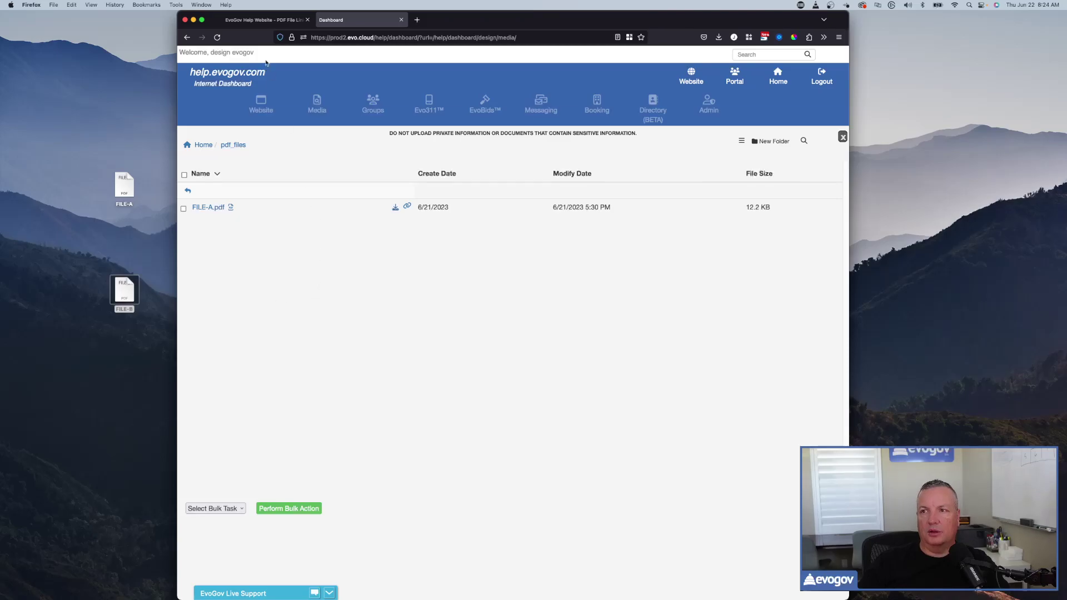
# Examine the demo page's web address with its PDFFiles path and the page heading
pyautogui.click(255, 21)
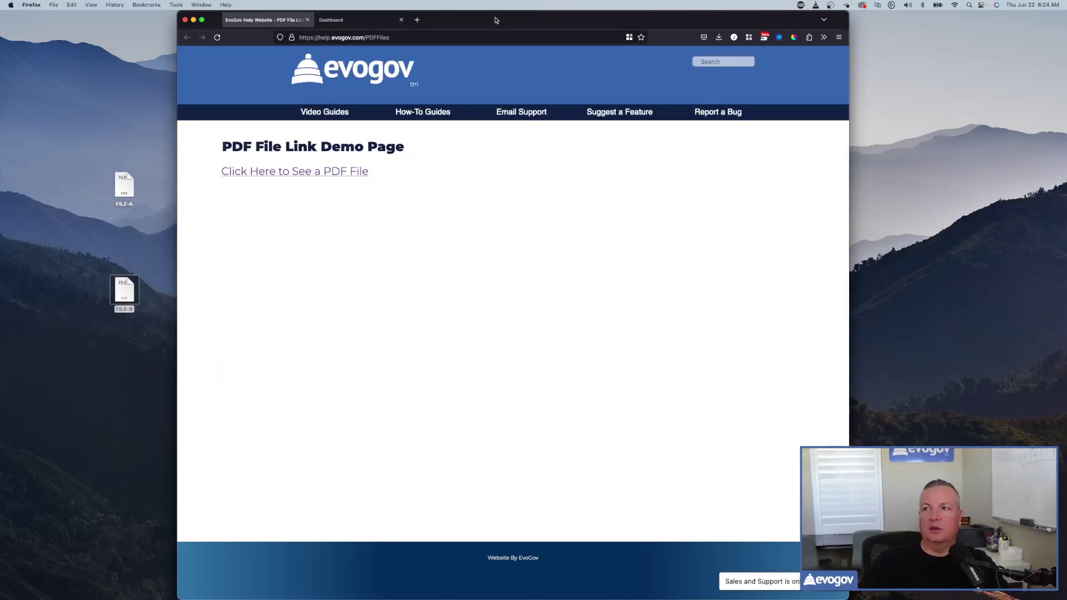
pyautogui.click(438, 37)
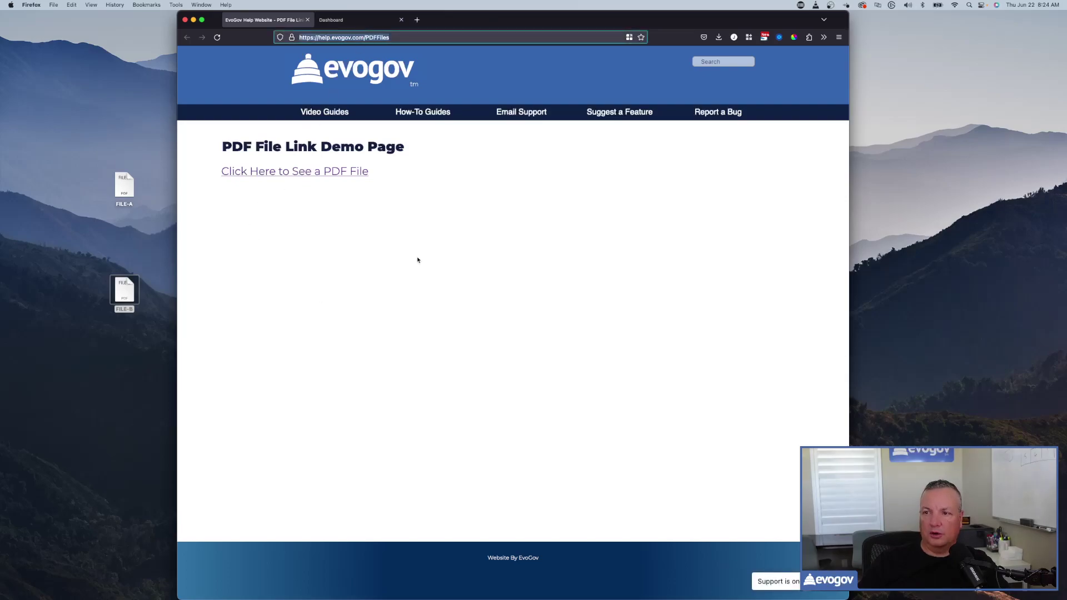
pyautogui.click(263, 270)
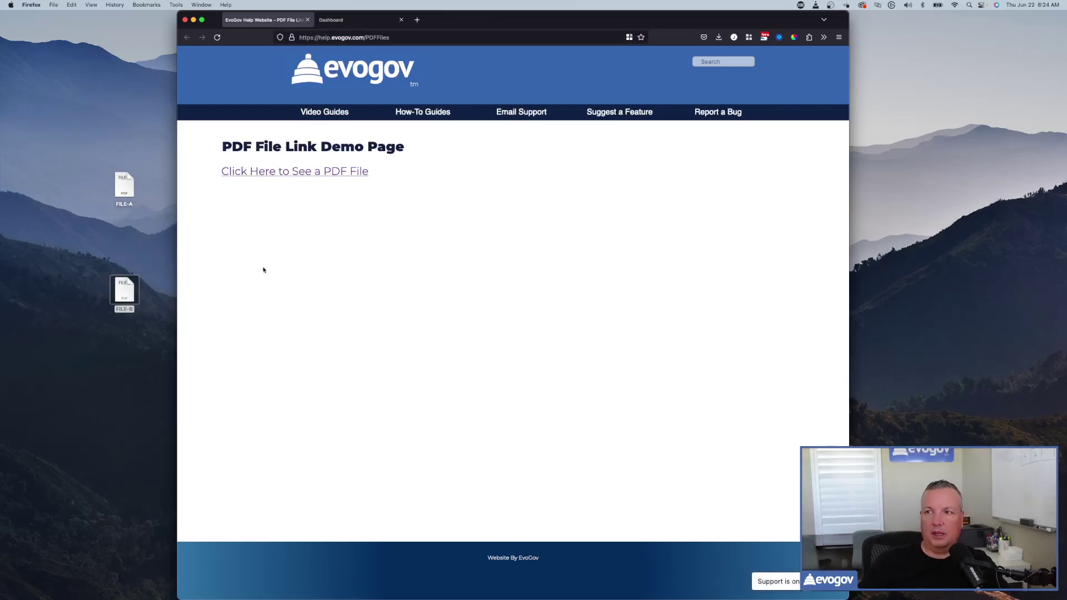
pyautogui.moveTo(365, 36); pyautogui.dragTo(392, 35)
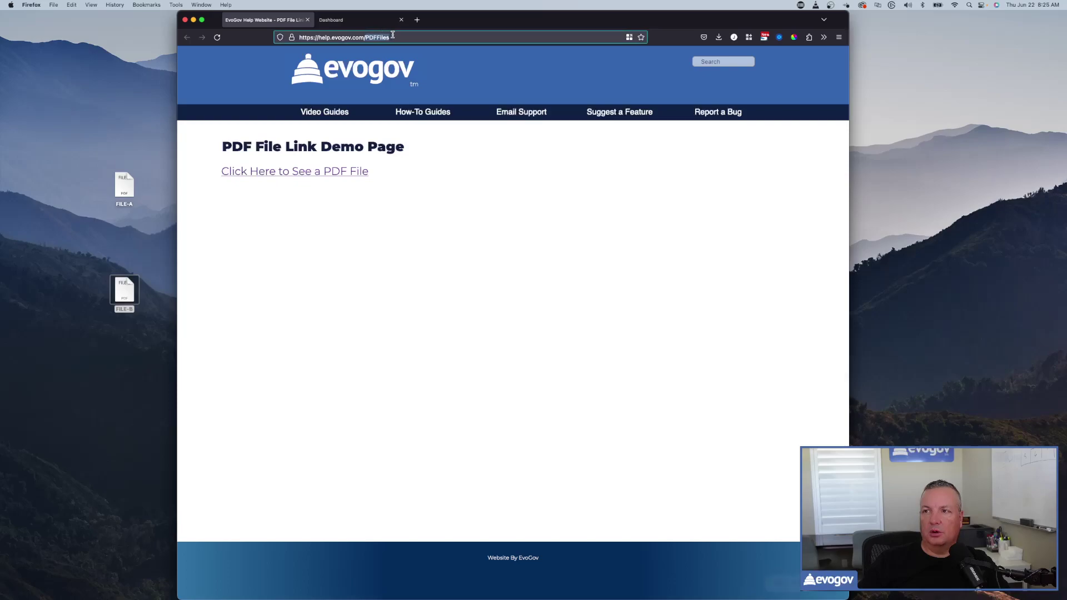
pyautogui.click(224, 141)
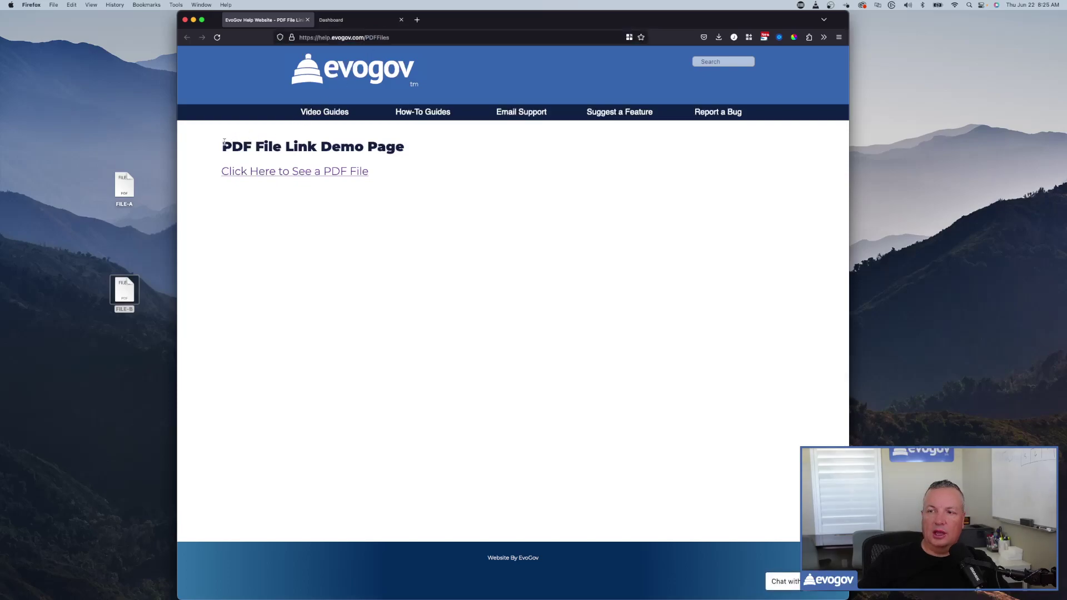
pyautogui.moveTo(221, 148); pyautogui.dragTo(402, 147)
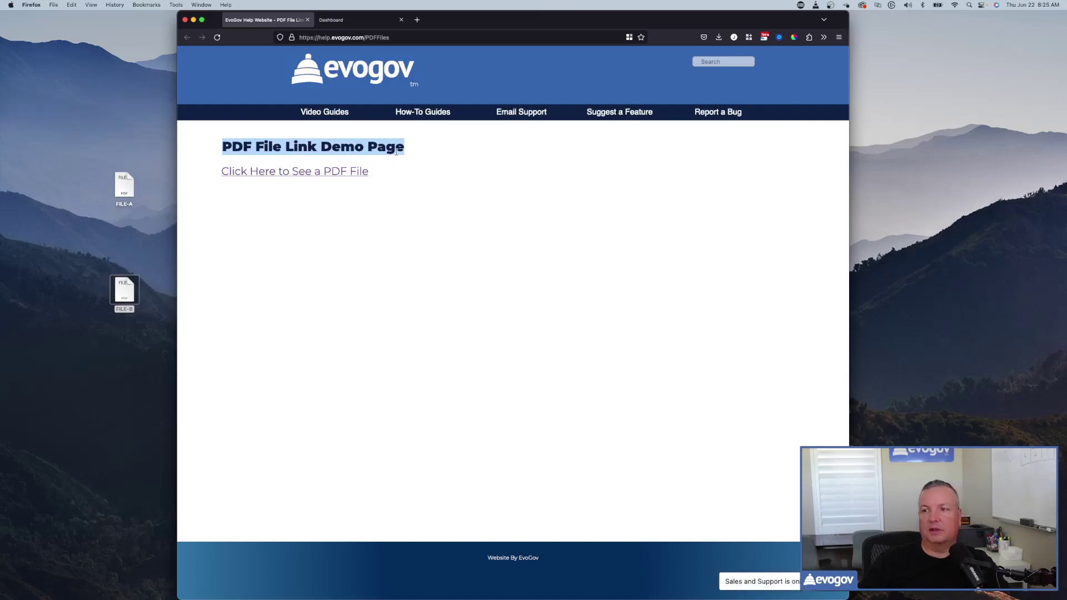
# Check the demo page's heading and open the dashboard's list for managing website pages
pyautogui.click(415, 178)
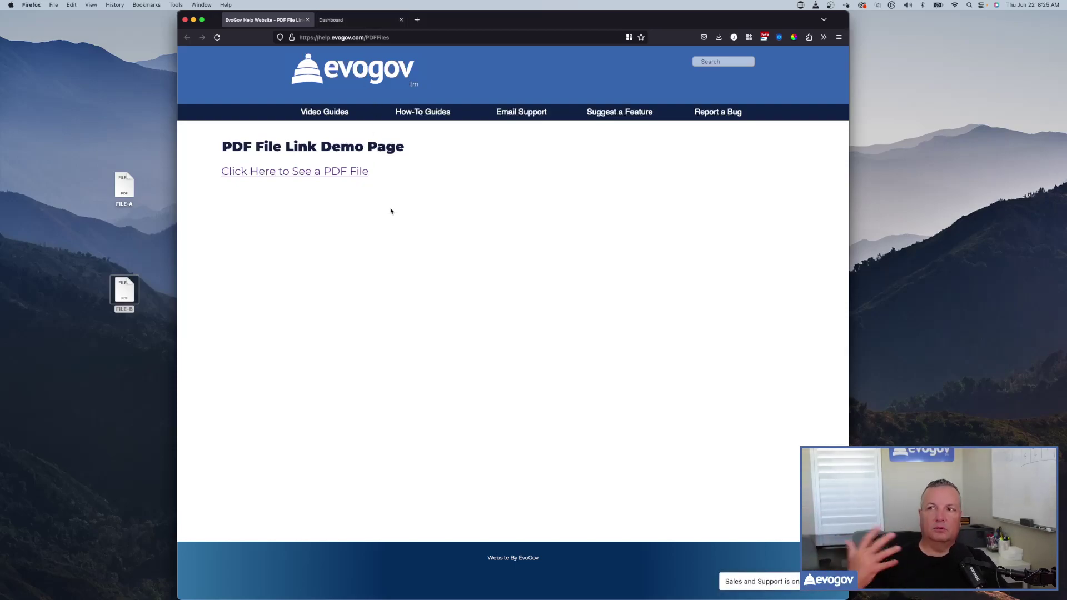
pyautogui.moveTo(211, 151); pyautogui.dragTo(397, 148)
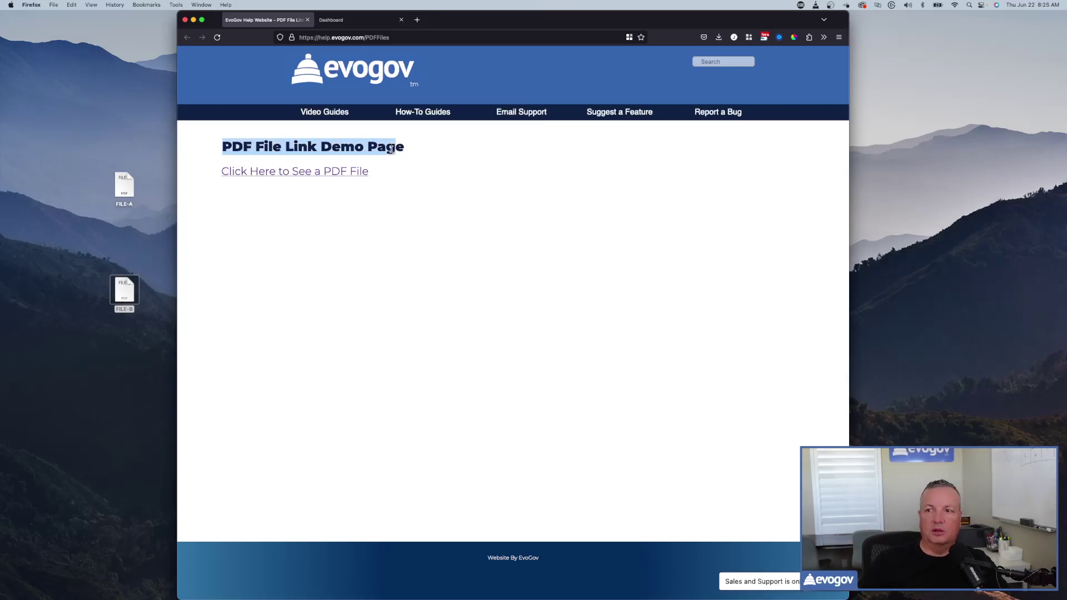
pyautogui.click(341, 20)
pyautogui.moveTo(265, 105)
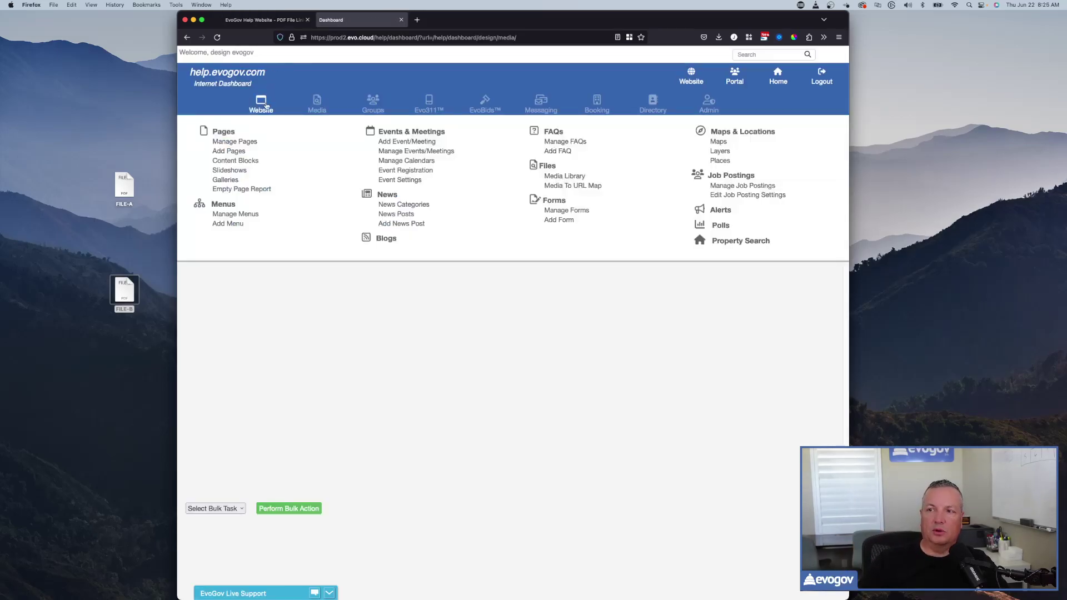
pyautogui.click(238, 142)
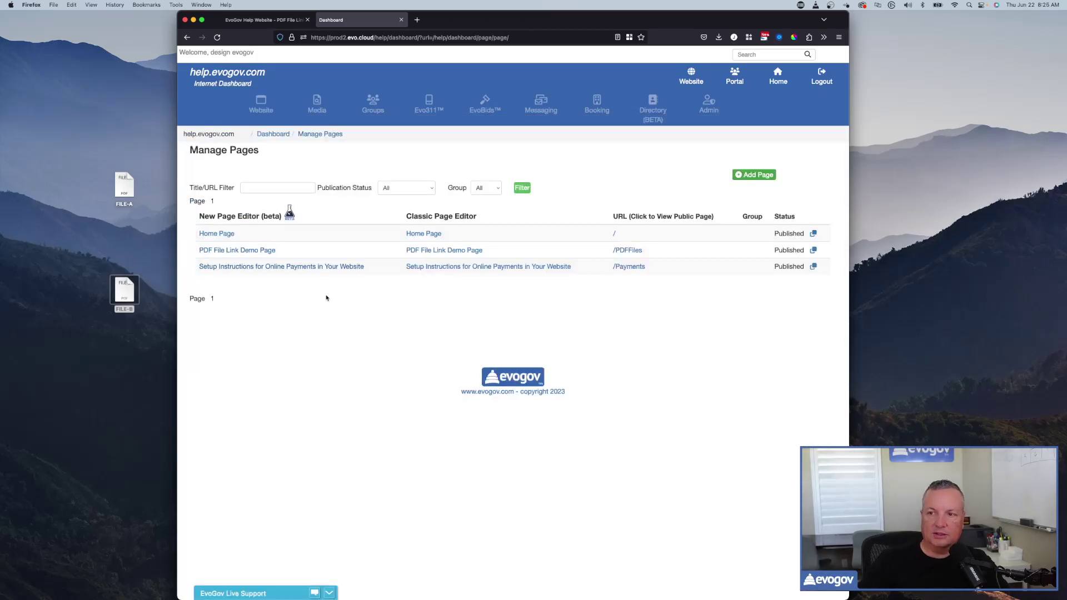
# Filter the page list by "pdf" and open the PDF File Link Demo Page in the New Page Editor
pyautogui.click(265, 184)
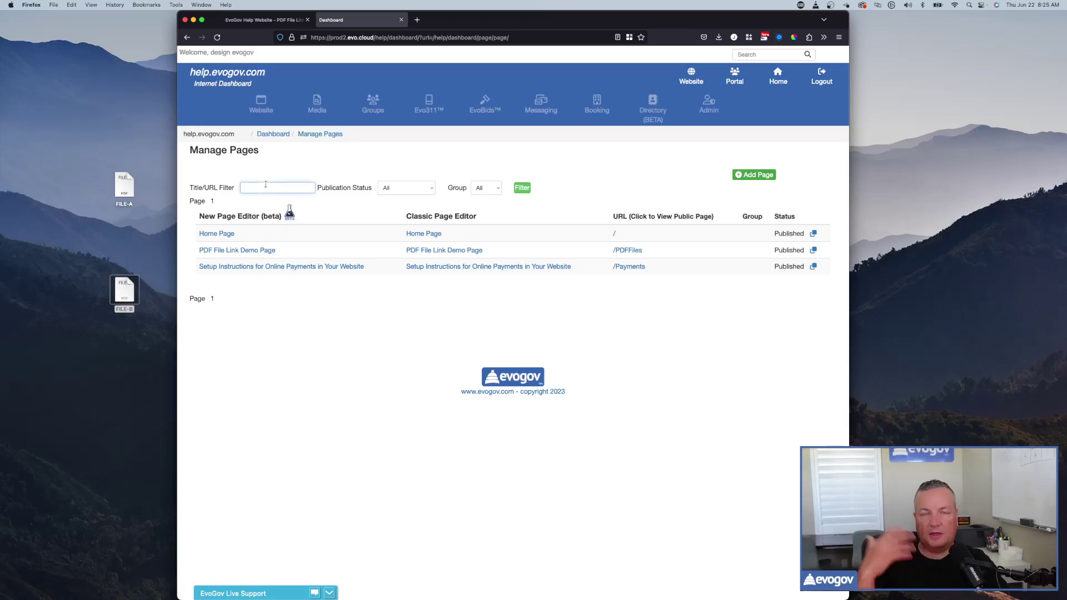
pyautogui.write('pdf')
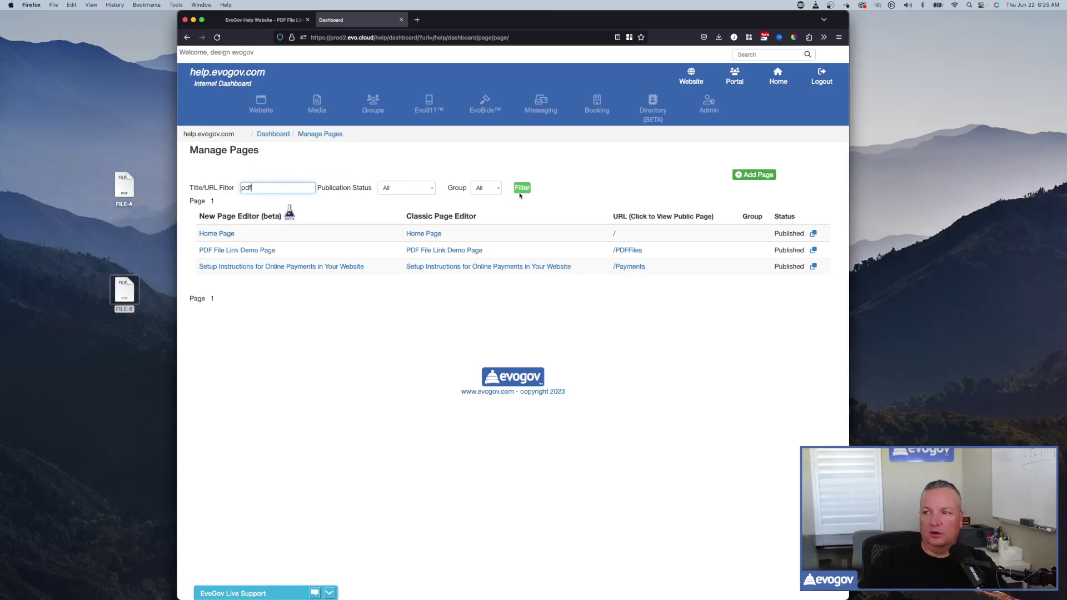
pyautogui.click(521, 189)
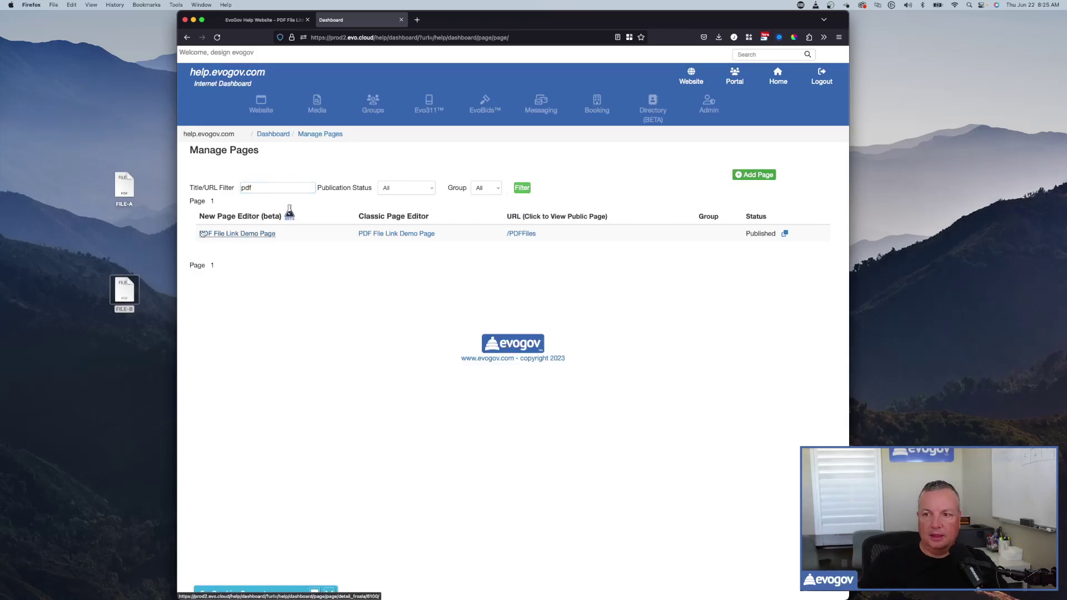
pyautogui.click(220, 234)
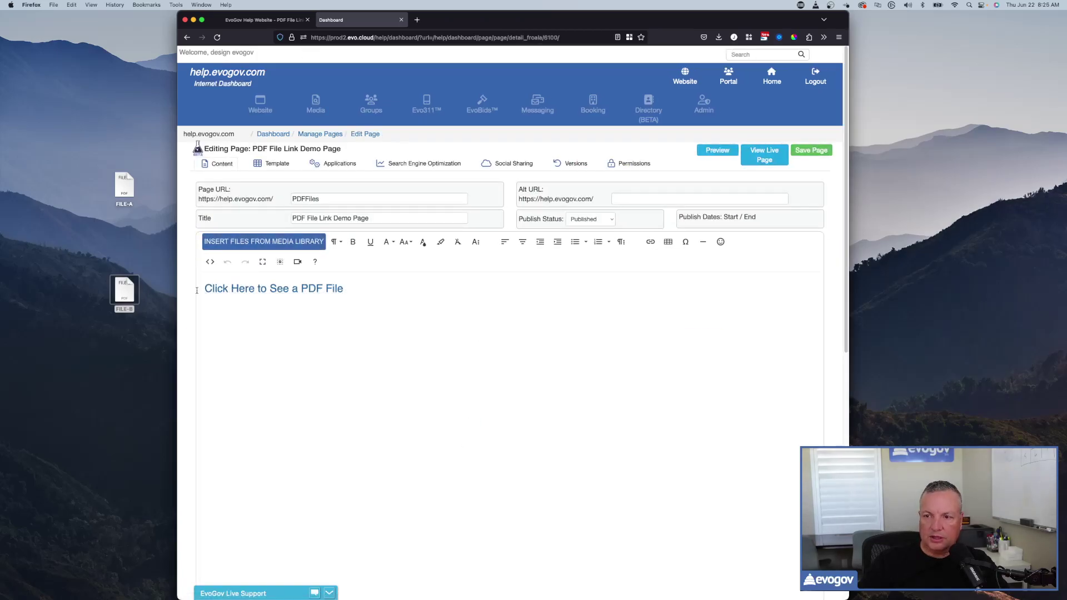
# Compare the heading on the public demo page with the title in the page editor
pyautogui.click(265, 20)
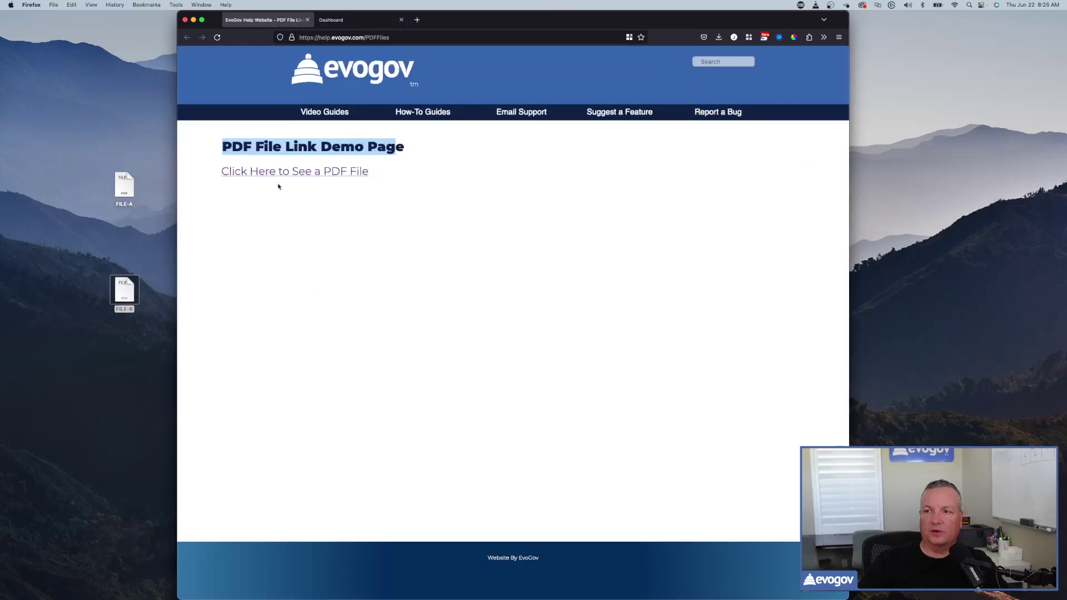
pyautogui.moveTo(221, 146); pyautogui.dragTo(408, 145)
pyautogui.click(355, 20)
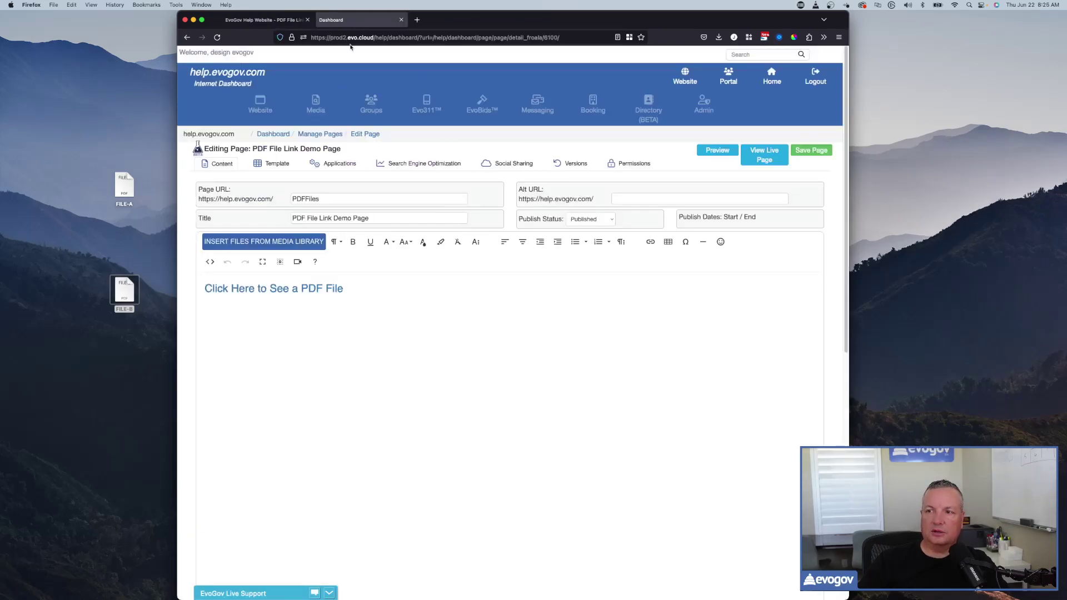
pyautogui.moveTo(379, 219); pyautogui.dragTo(284, 218)
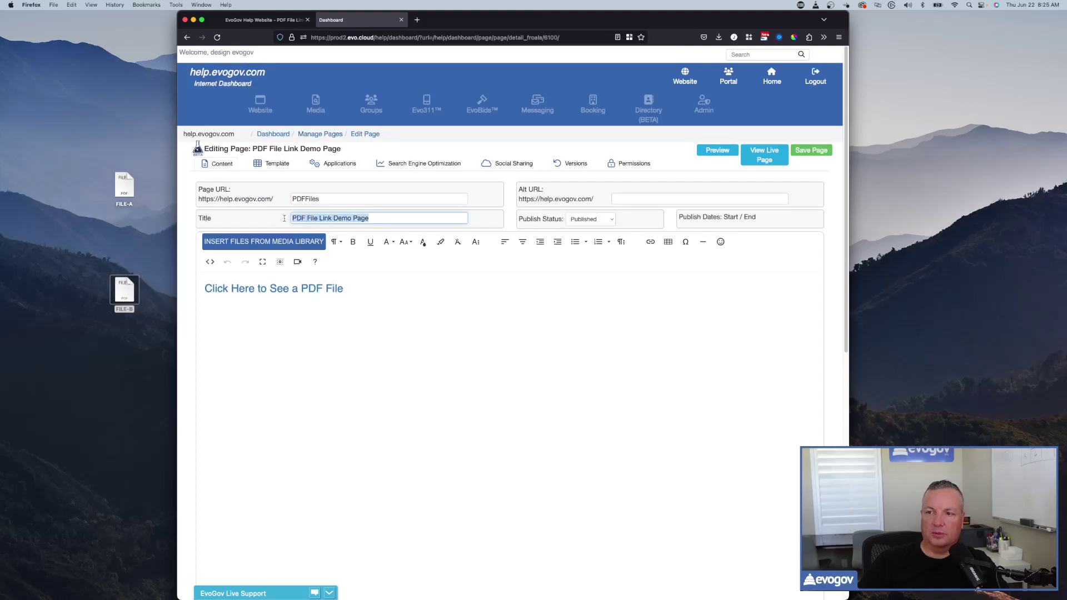
pyautogui.click(224, 332)
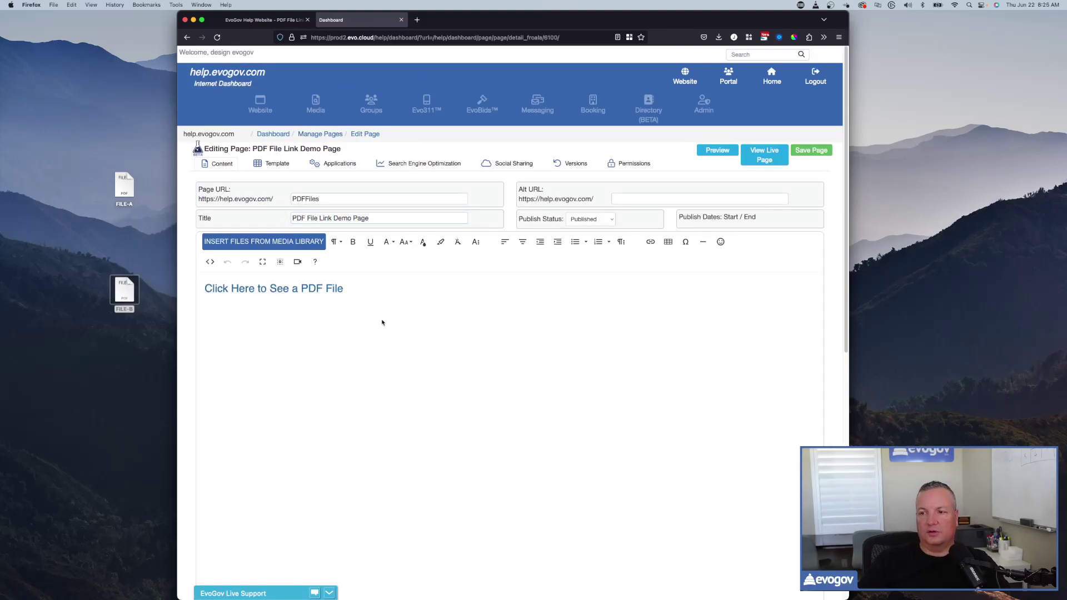
# Add a line below the existing link and upload FILE-B from the desktop to the media library's pdf_files folder
pyautogui.click(353, 304)
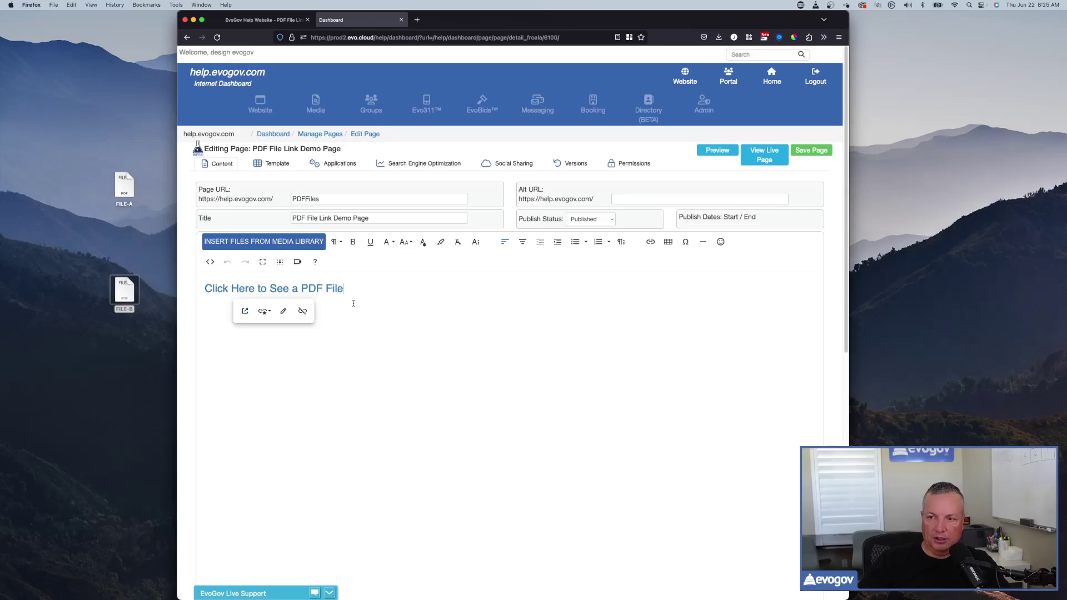
pyautogui.press('Return')
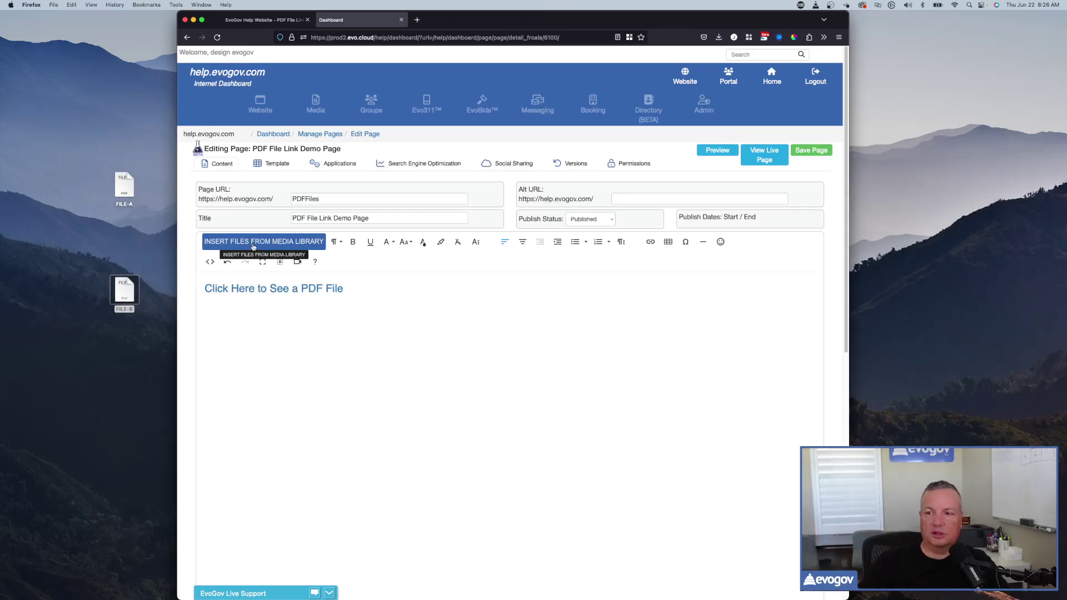
pyautogui.click(233, 244)
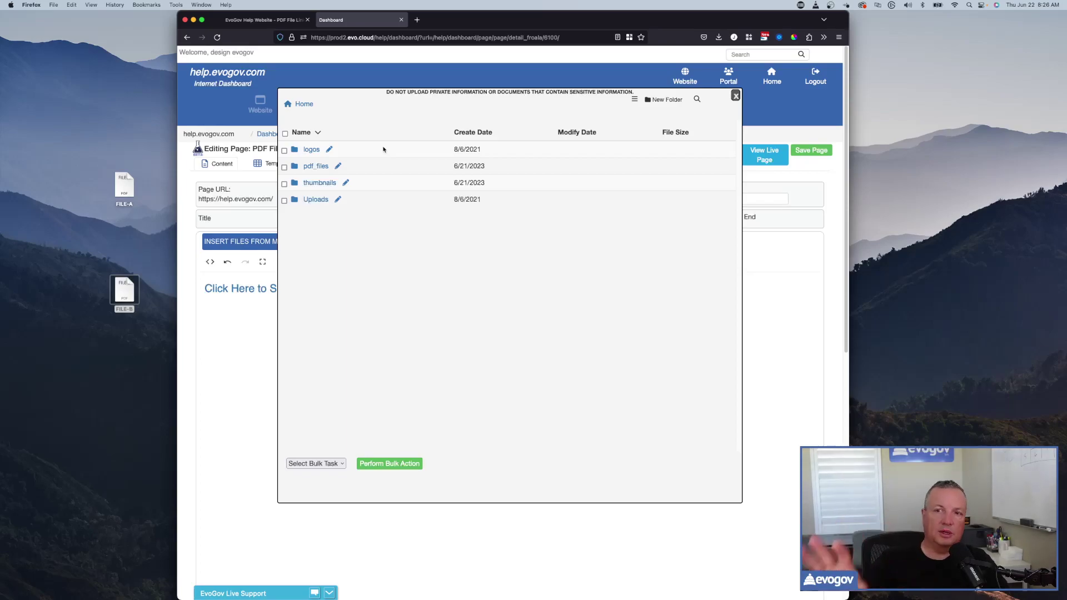
pyautogui.click(315, 166)
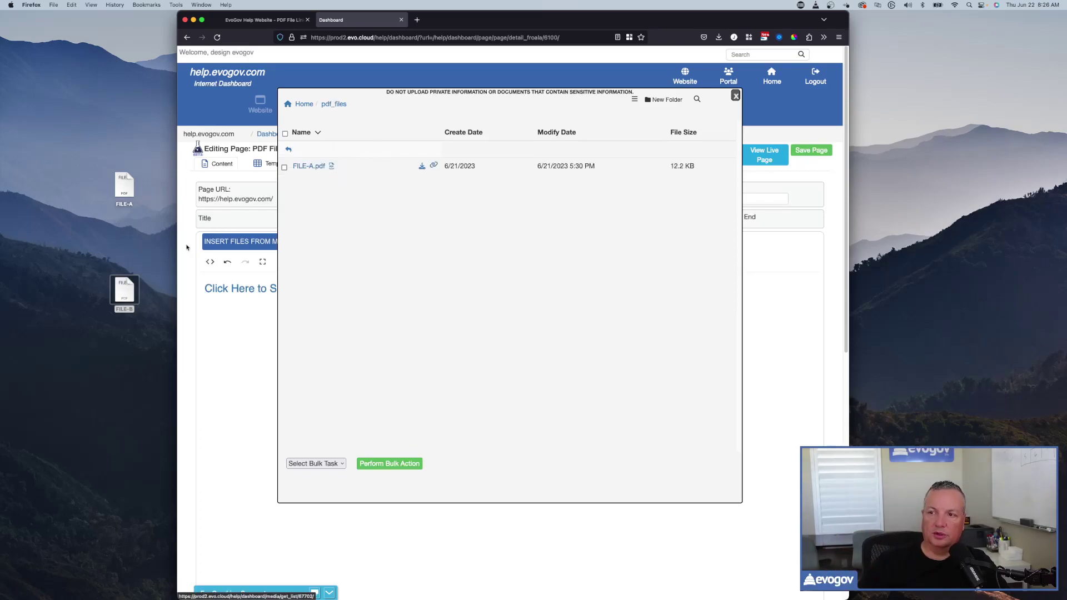
pyautogui.moveTo(123, 294); pyautogui.dragTo(352, 226)
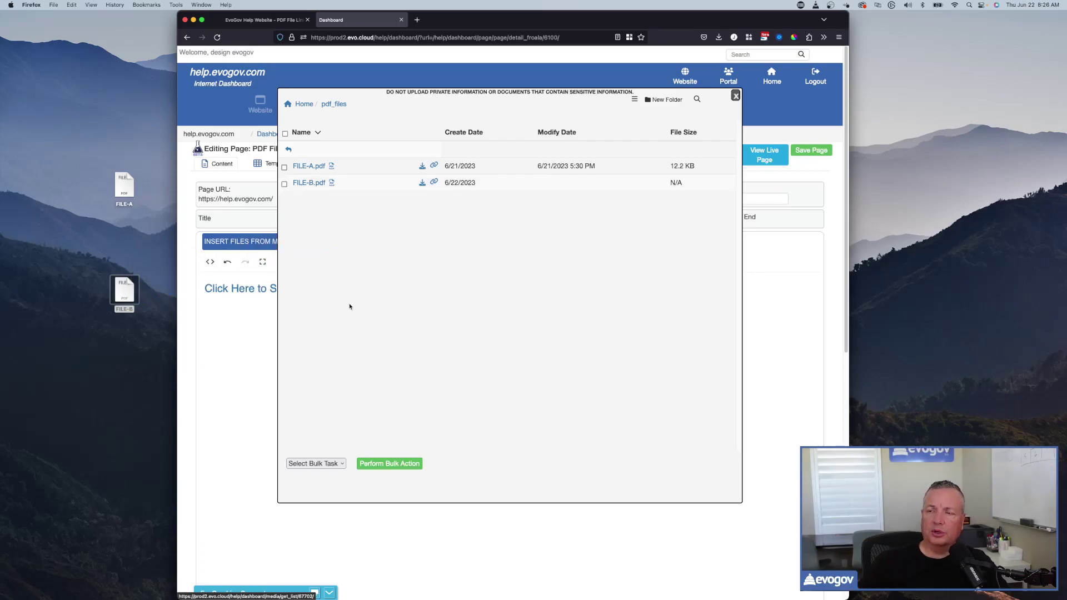
# Insert FILE-B.pdf from the media library as a link on the page and close the library
pyautogui.click(305, 185)
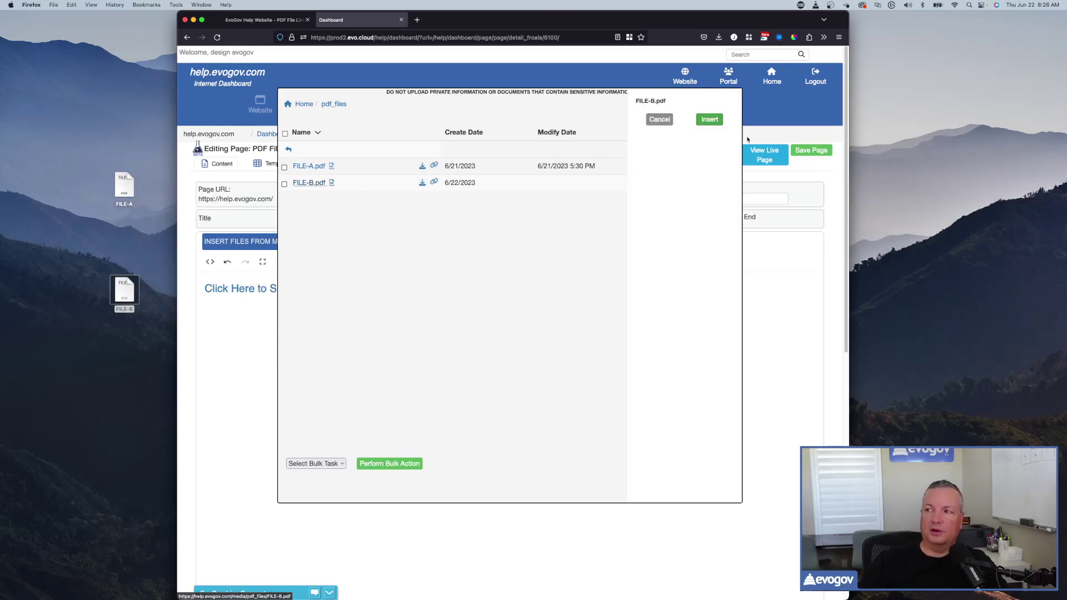
pyautogui.click(715, 121)
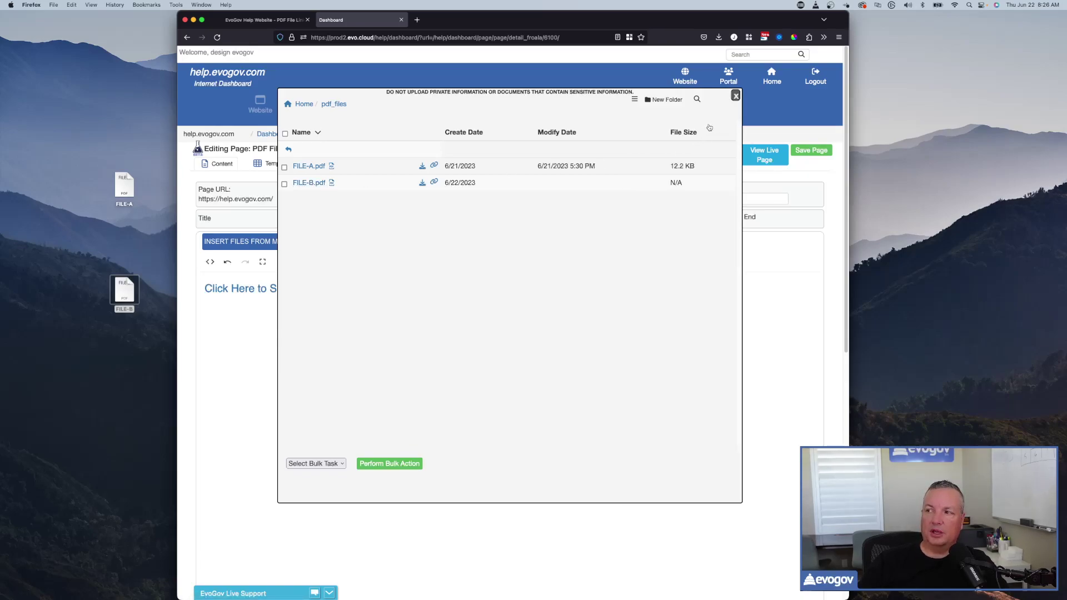
pyautogui.click(734, 99)
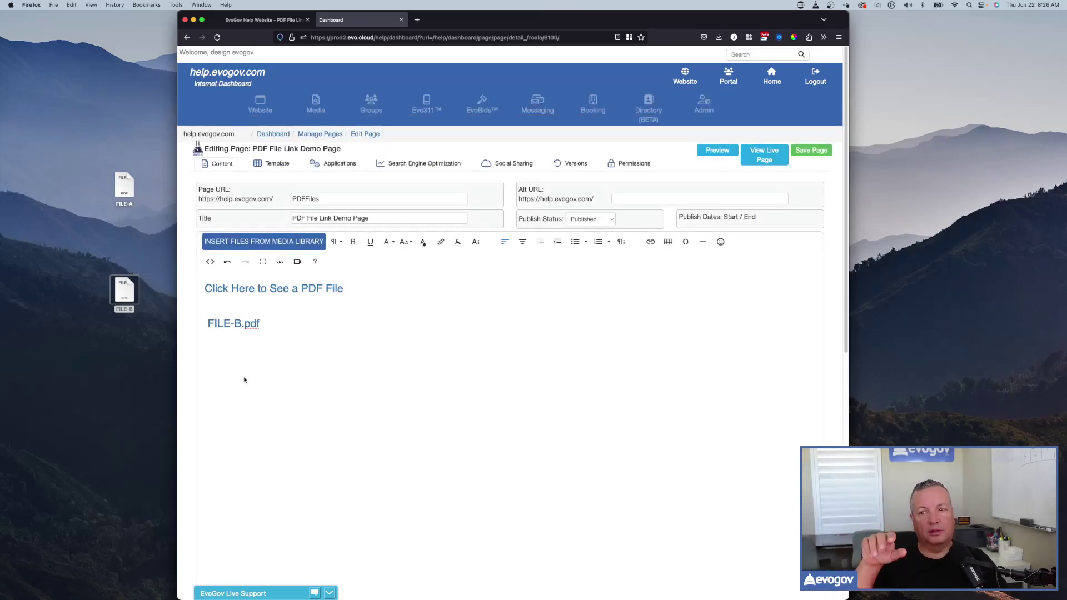
# Replace the "B.pdf" ending of the inserted link's text with "Click Here to SEe File B"
pyautogui.tripleClick(274, 331)
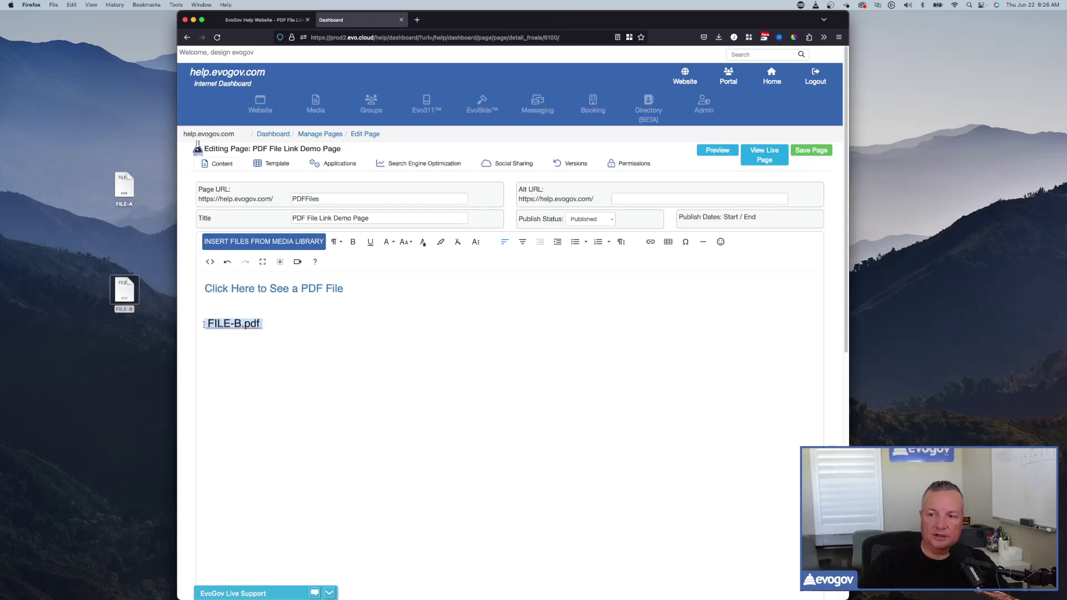
pyautogui.click(298, 448)
pyautogui.click(233, 323)
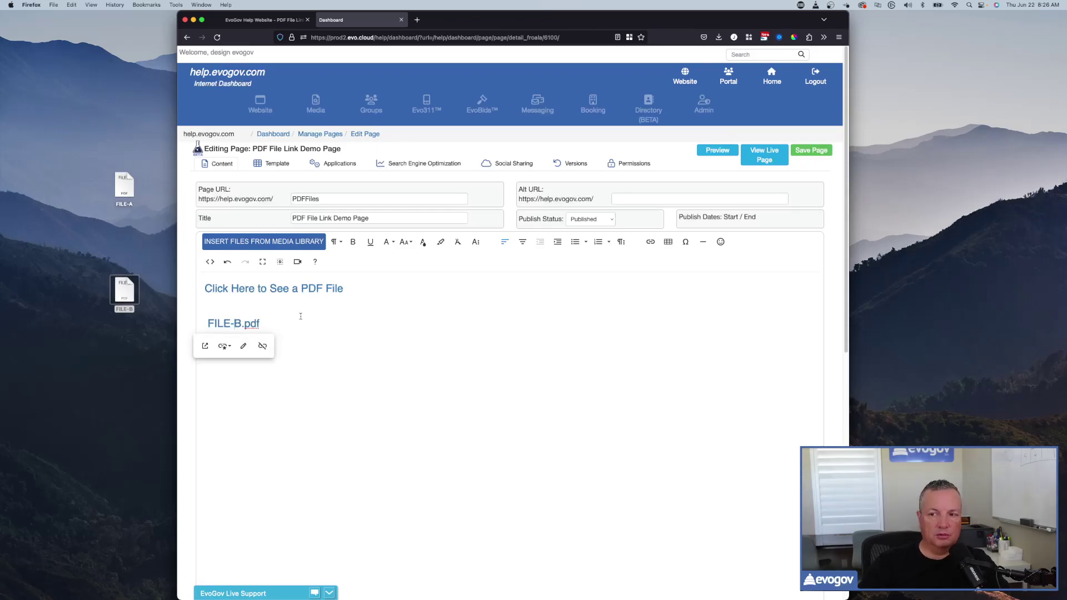
pyautogui.write('Click')
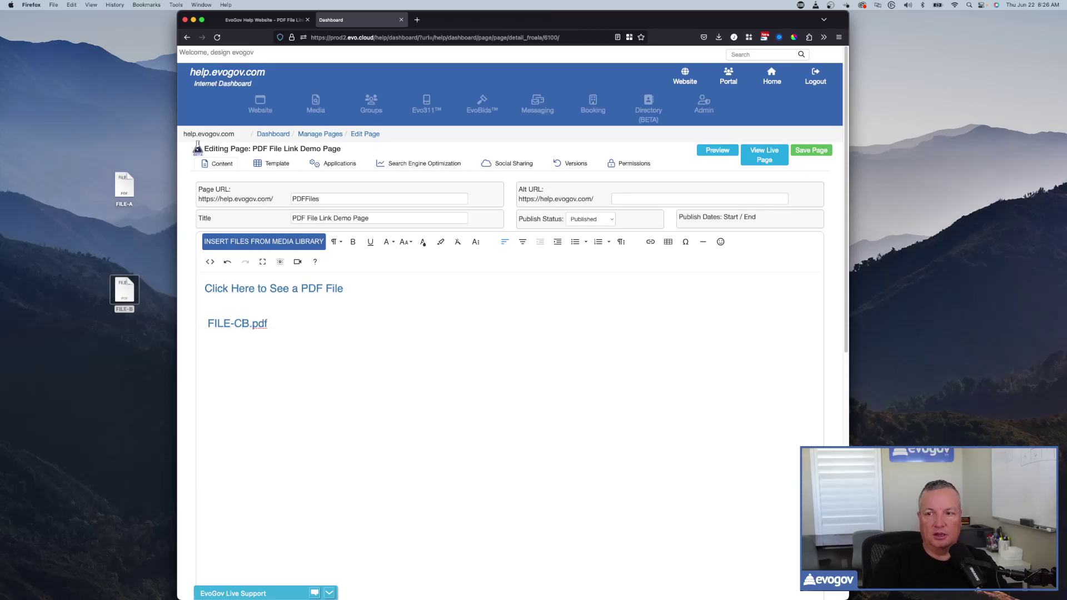
pyautogui.write(' Here to SEe ')
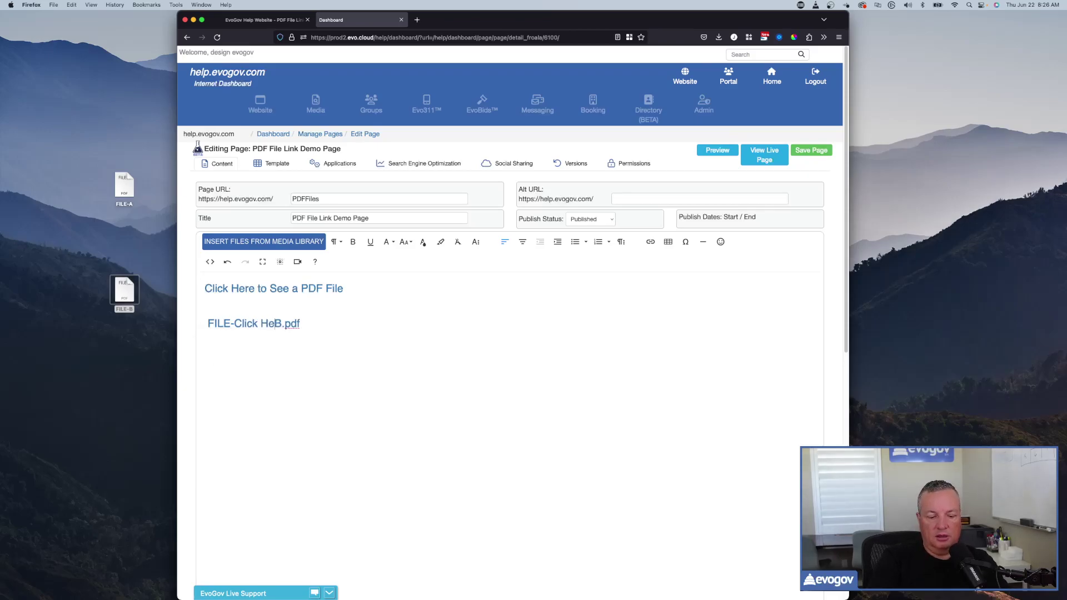
pyautogui.write('File B')
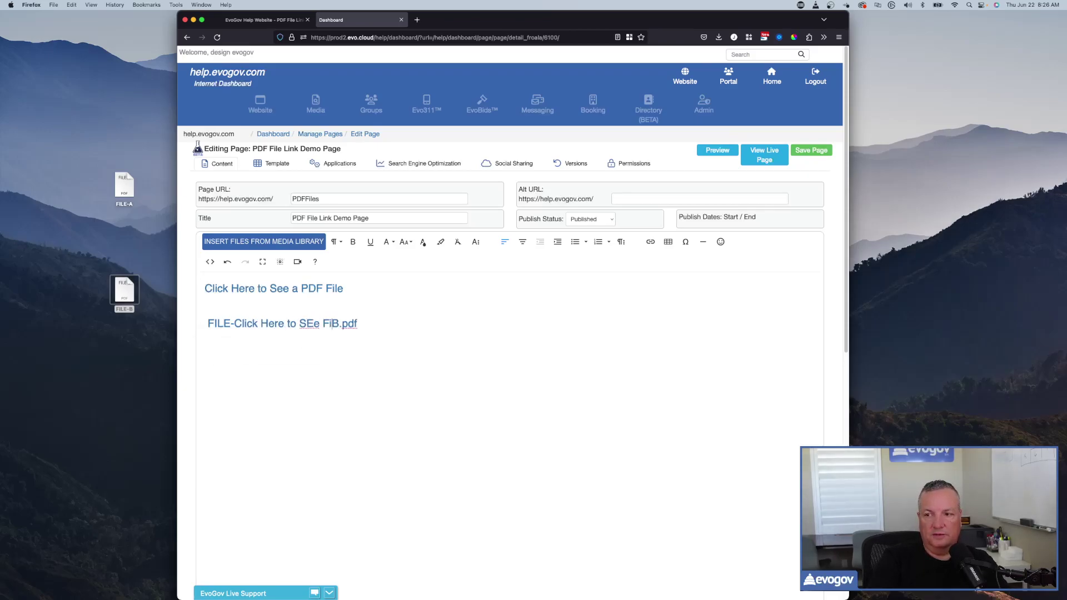
pyautogui.hotkey('shift', 'End')
pyautogui.press('BackSpace')
# Correct "SEe" to "See" and remove the leading "FILE-" from the new link's text
pyautogui.press('Left')
pyautogui.press('Left')
pyautogui.press('Left')
pyautogui.press('Left')
pyautogui.press('Left')
pyautogui.press('Left')
pyautogui.press('Left')
pyautogui.press('Left')
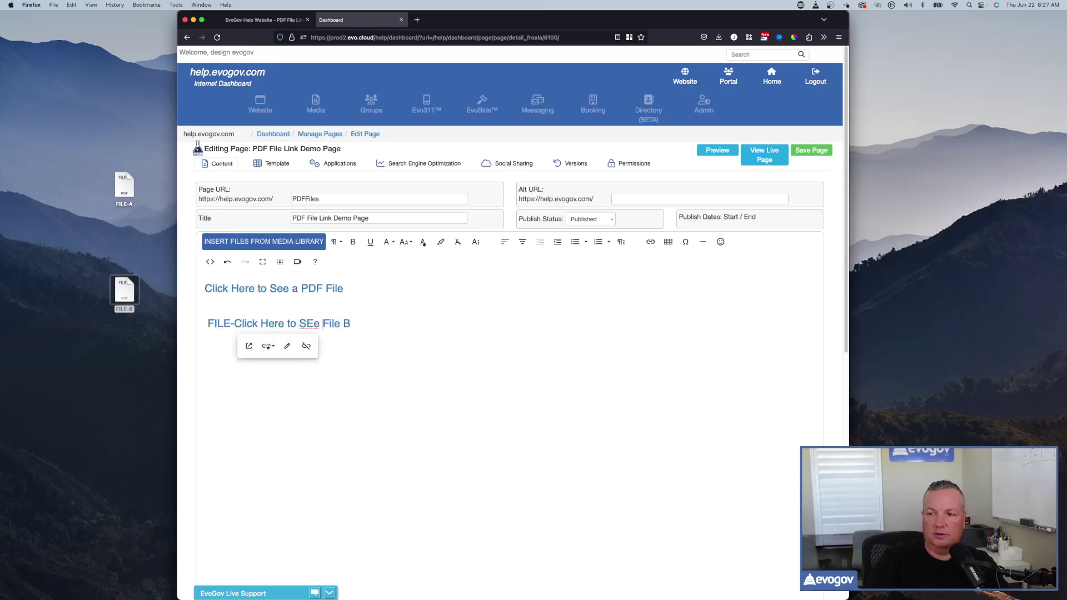
pyautogui.press('BackSpace')
pyautogui.write('e')
pyautogui.press('Left')
pyautogui.press('Left')
pyautogui.press('Left')
pyautogui.press('Left')
pyautogui.press('Left')
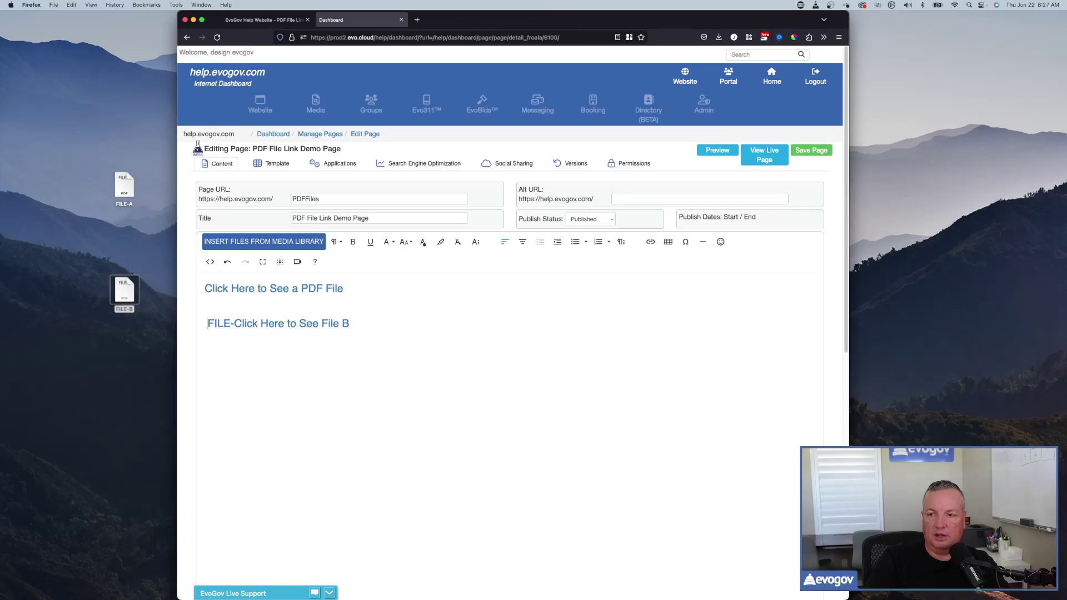
pyautogui.press('BackSpace')
pyautogui.press('BackSpace')
pyautogui.press('BackSpace')
pyautogui.press('BackSpace')
pyautogui.press('BackSpace')
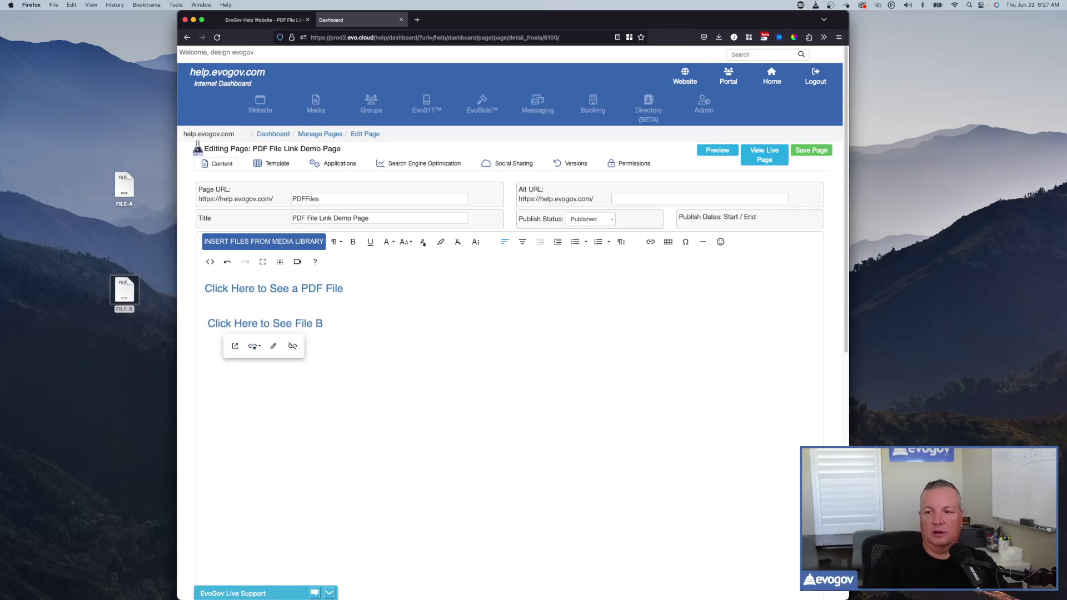
# Check both link lines in the editor, then save the demo page and open its live version
pyautogui.click(308, 392)
pyautogui.moveTo(361, 317); pyautogui.dragTo(205, 323)
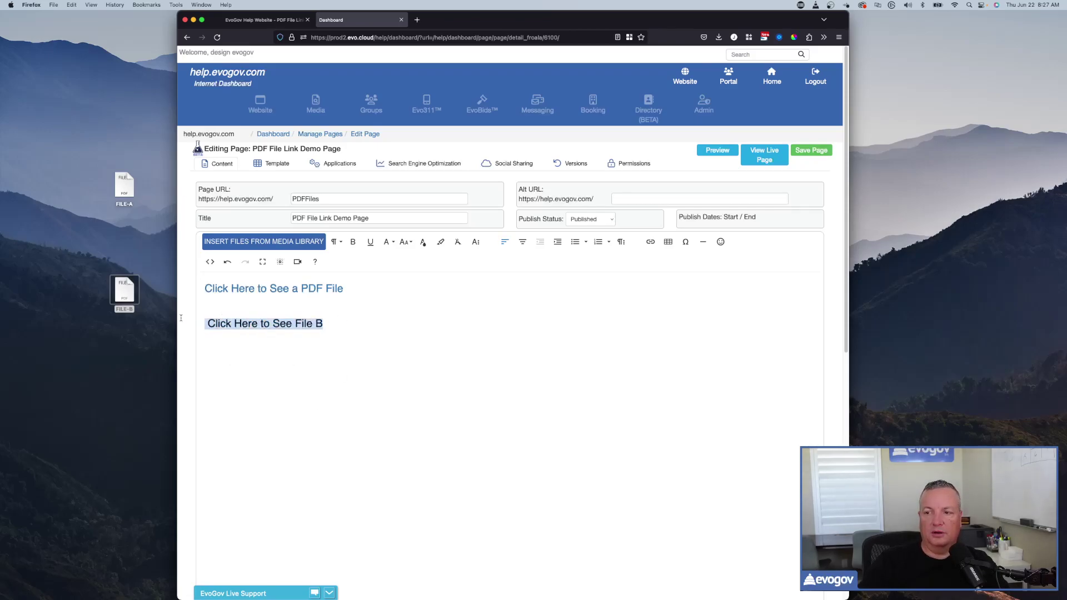
pyautogui.moveTo(373, 292); pyautogui.dragTo(201, 272)
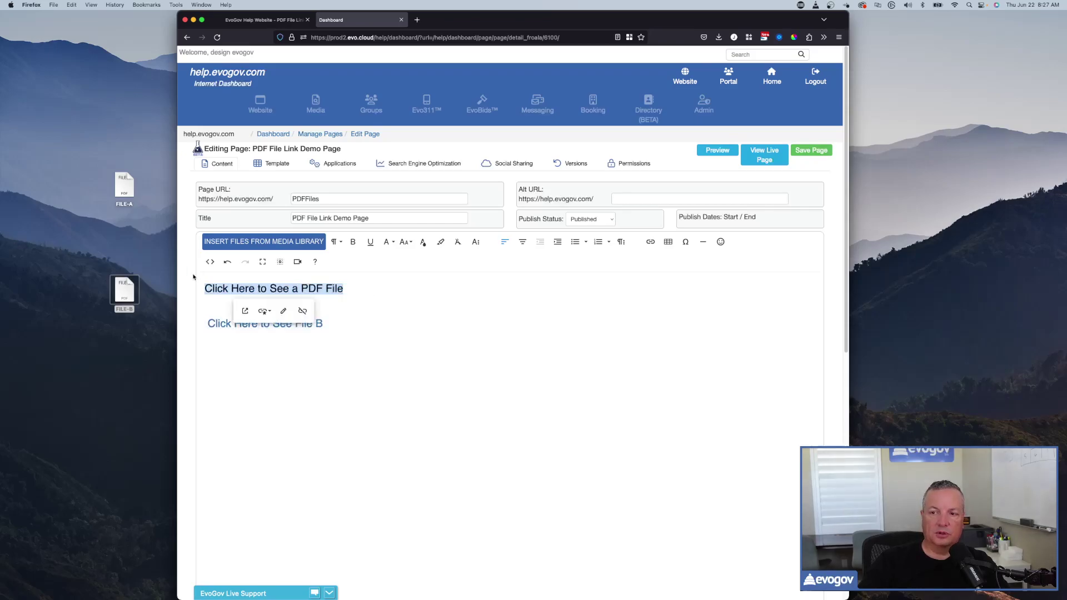
pyautogui.click(313, 428)
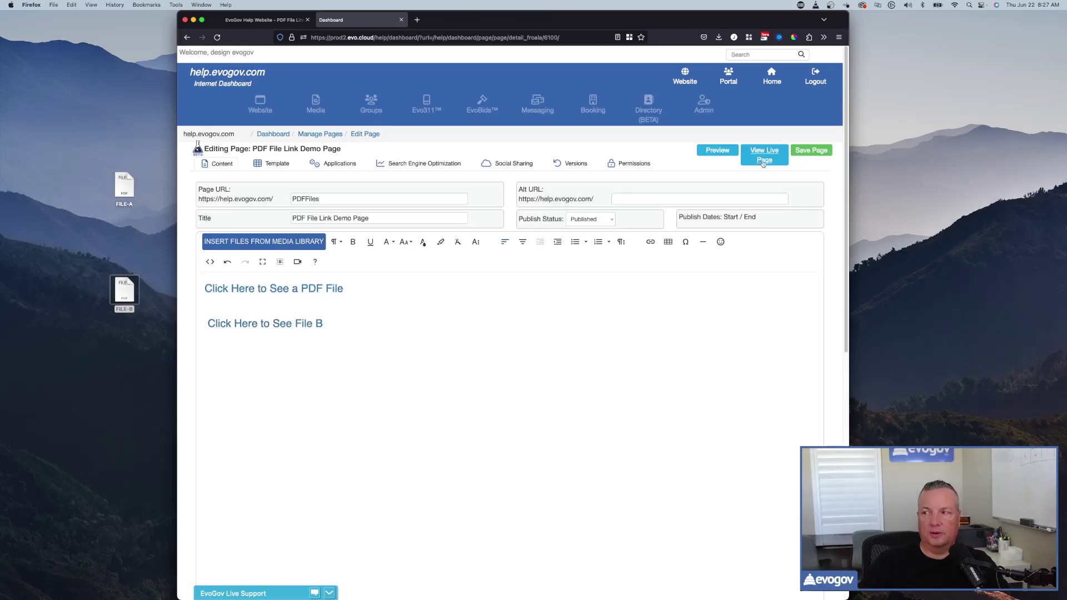
pyautogui.click(817, 150)
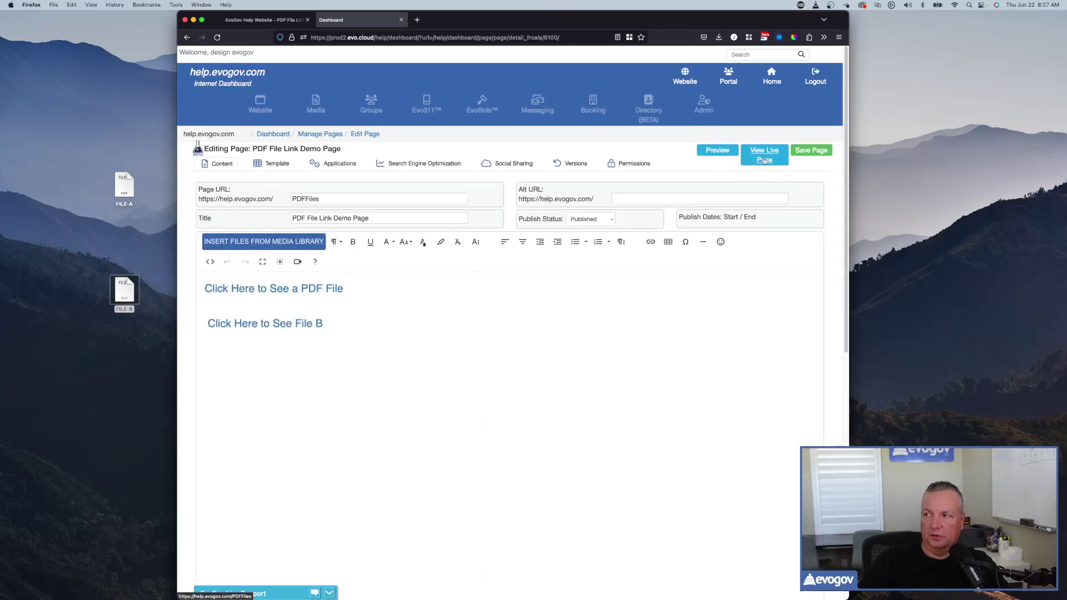
pyautogui.click(764, 156)
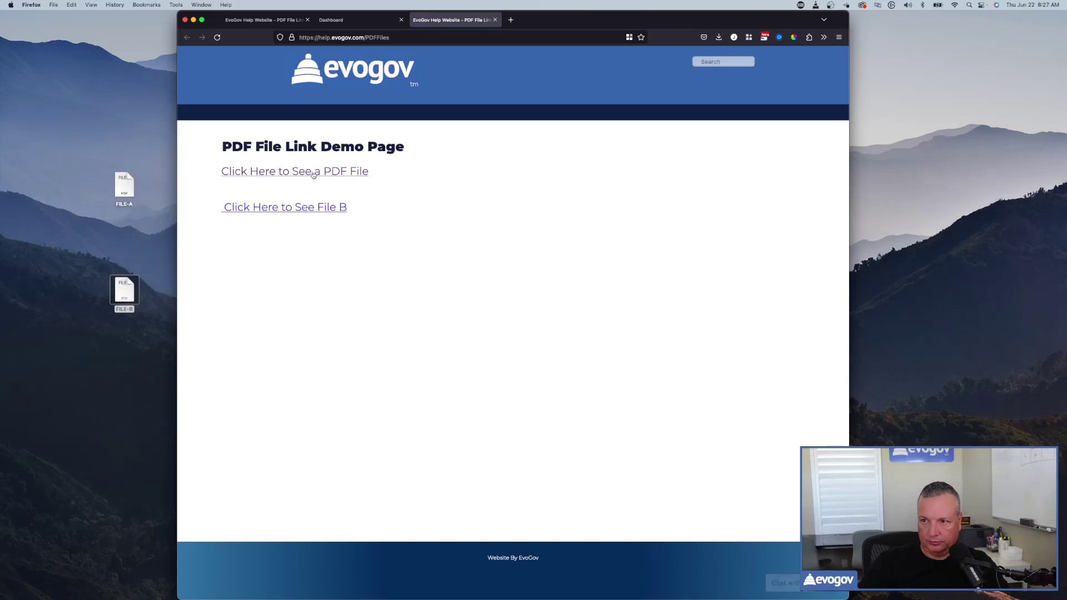
# Open the "Click Here to See a PDF File" link on the live demo page and view its document
pyautogui.click(313, 174)
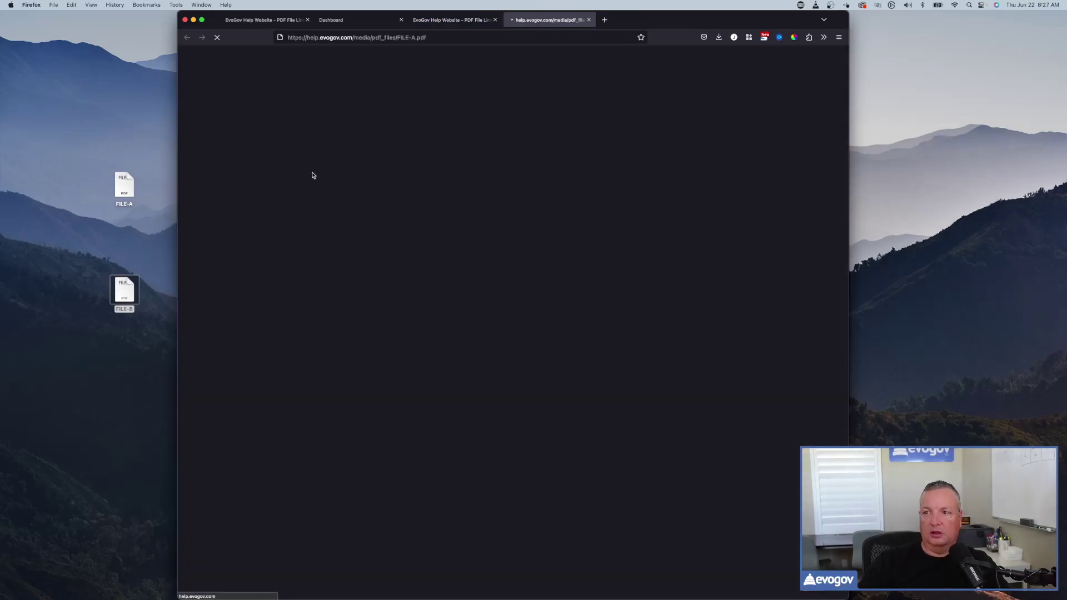
pyautogui.moveTo(313, 172); pyautogui.dragTo(539, 170)
pyautogui.click(538, 170)
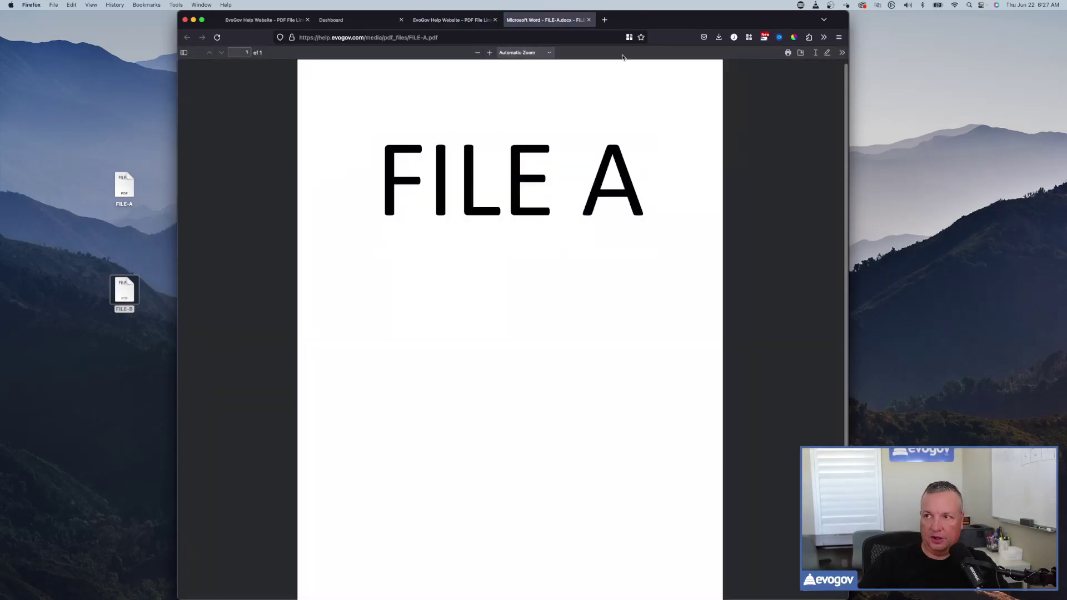
# Close the FILE-A document, view the "Click Here to See File B" link's PDF on the live demo page, and return to the page
pyautogui.click(589, 19)
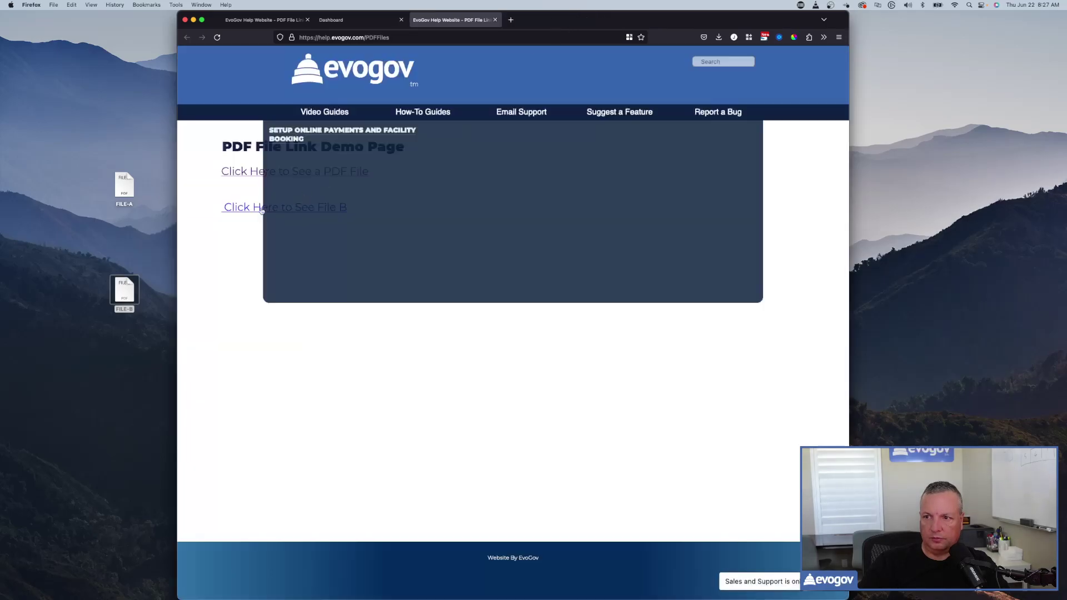
pyautogui.click(243, 210)
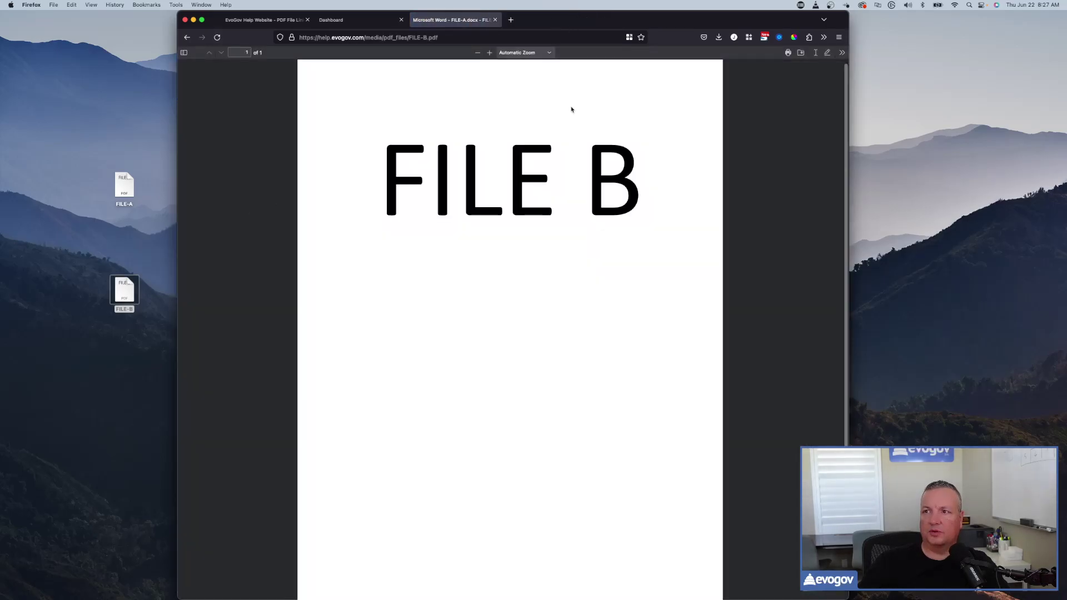
pyautogui.click(187, 37)
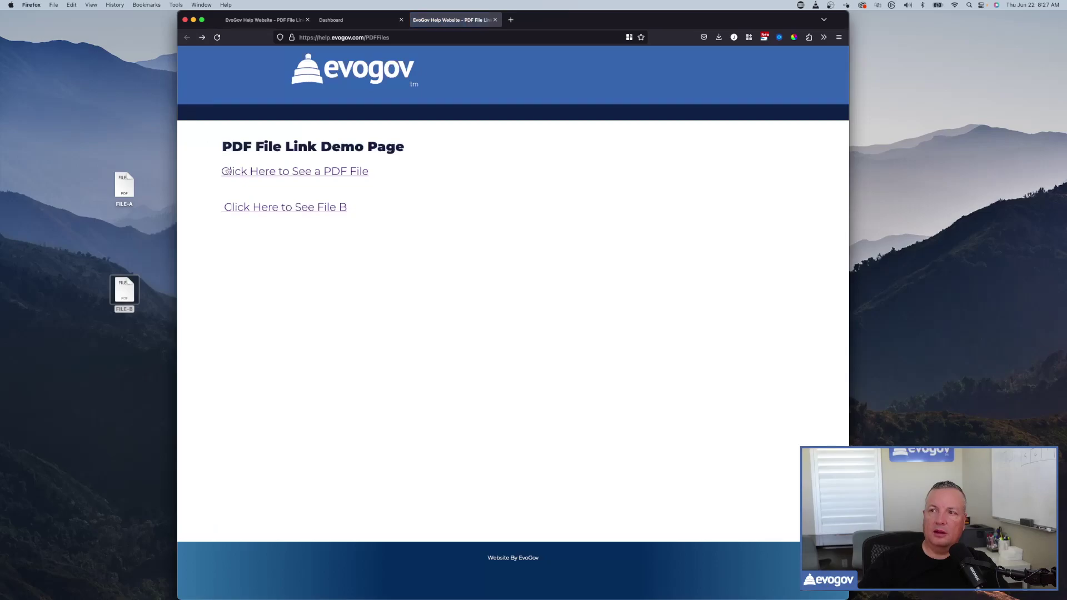
pyautogui.moveTo(201, 207); pyautogui.dragTo(384, 211)
pyautogui.click(300, 210)
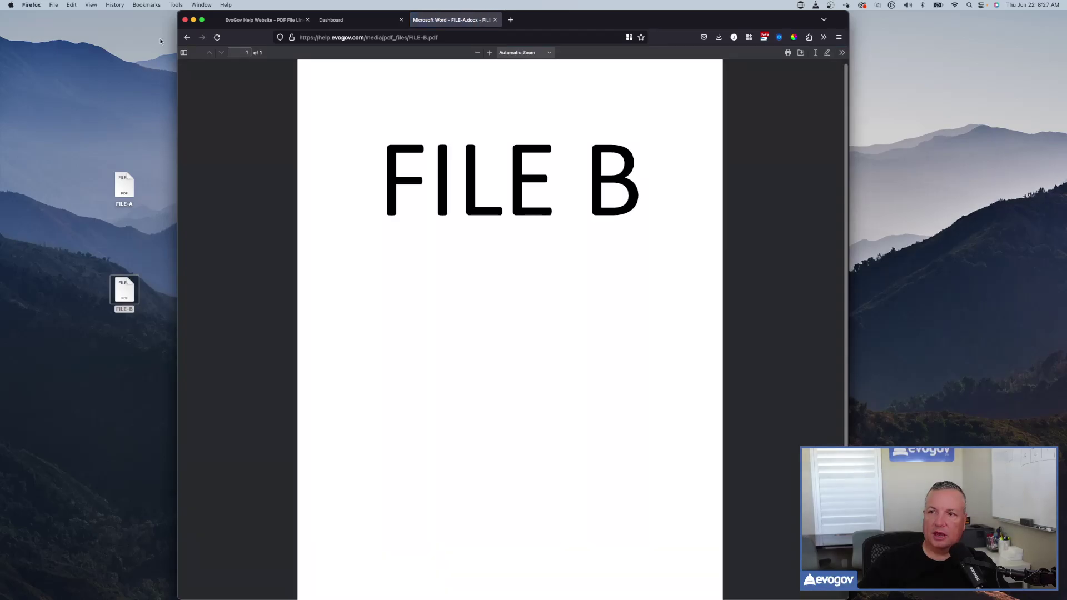
pyautogui.click(188, 37)
# In the page editor, remove the leading space from the "Click Here to See File B" link line
pyautogui.click(333, 21)
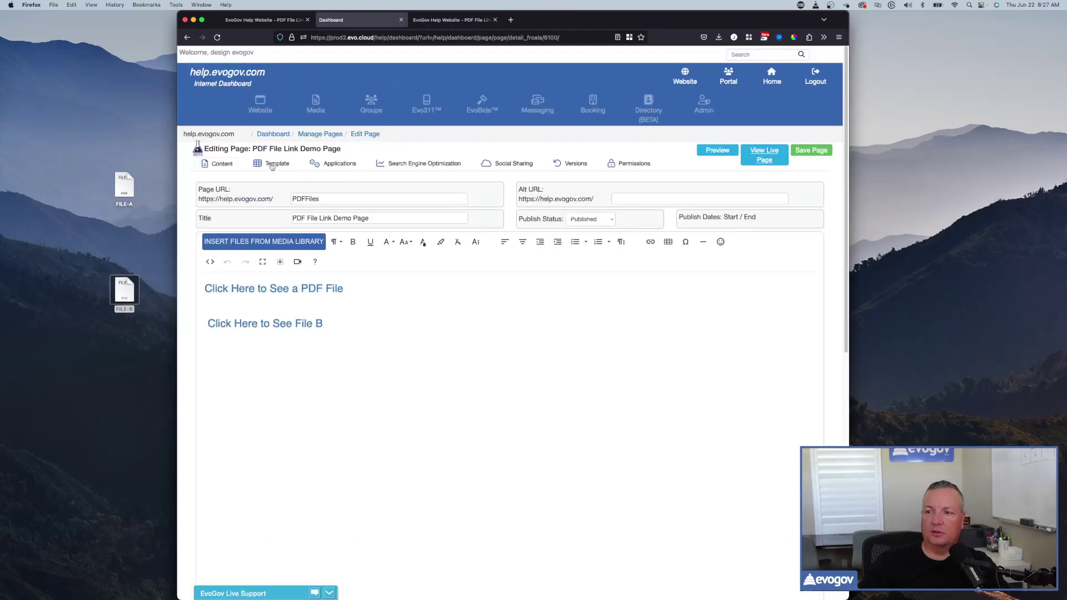
pyautogui.click(217, 316)
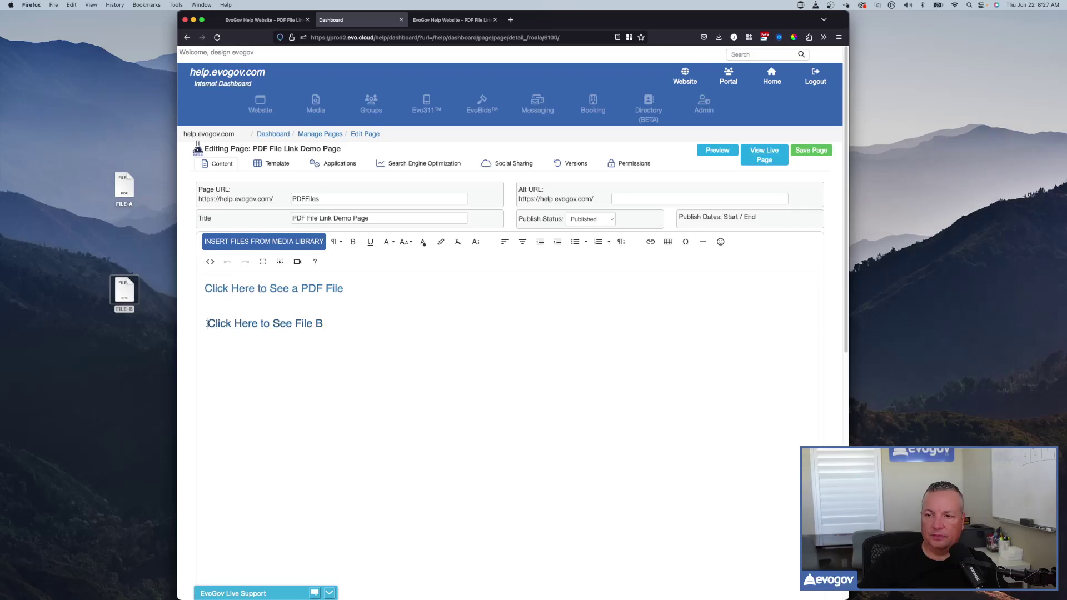
pyautogui.press('BackSpace')
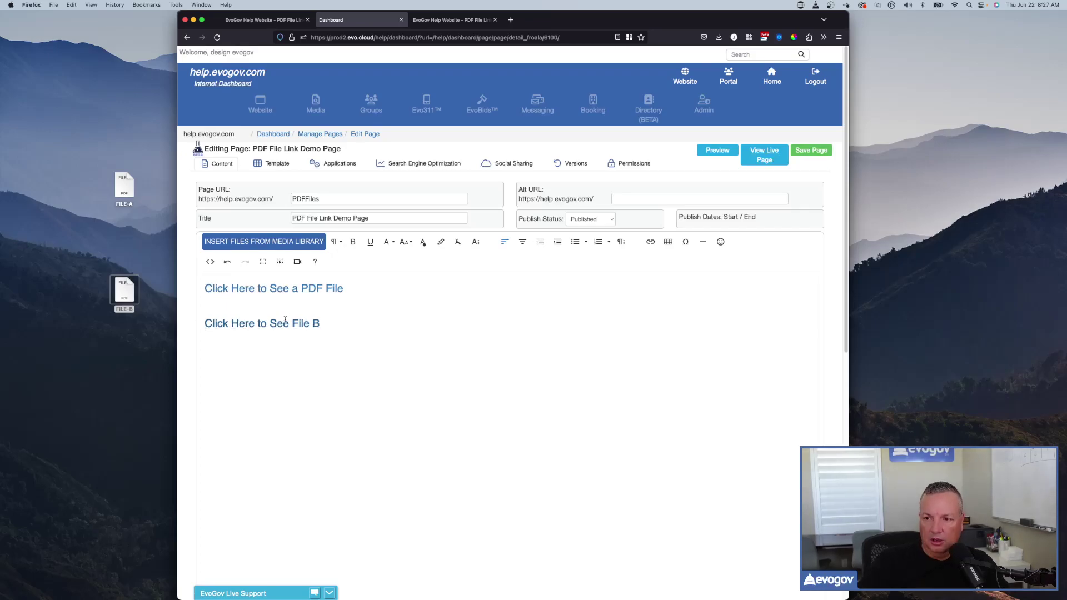
# Set the "Click Here to See File B" link to open in a new tab and save the demo page
pyautogui.click(277, 324)
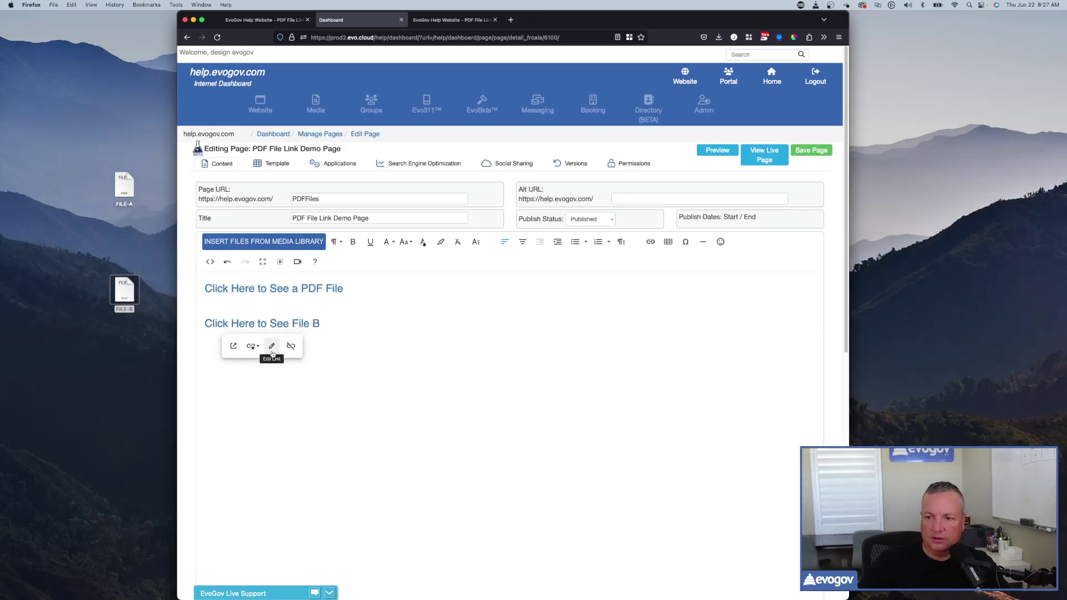
pyautogui.click(272, 347)
pyautogui.click(216, 424)
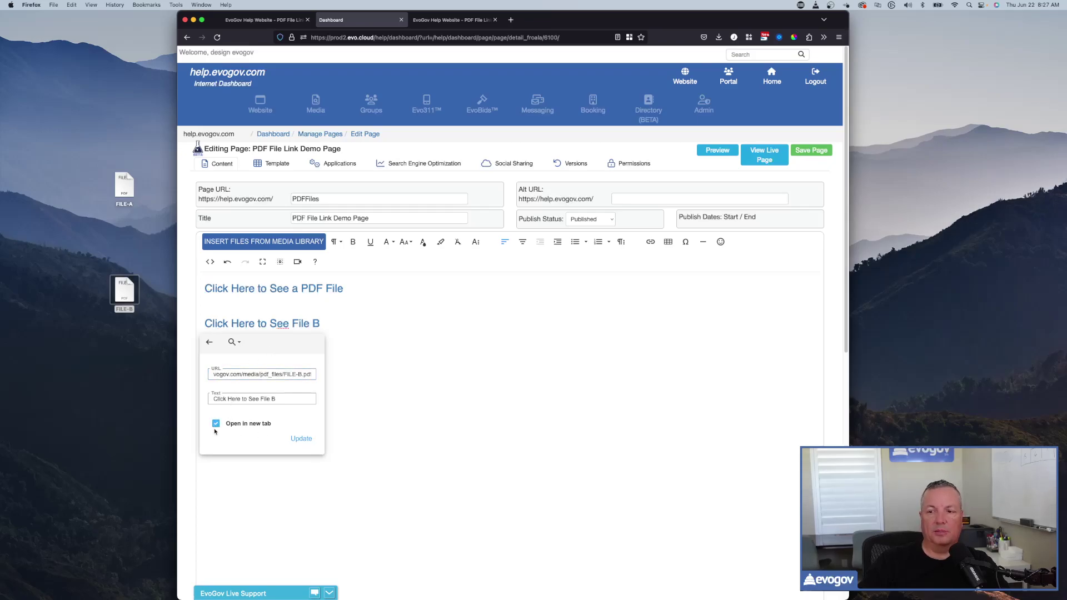
pyautogui.click(301, 439)
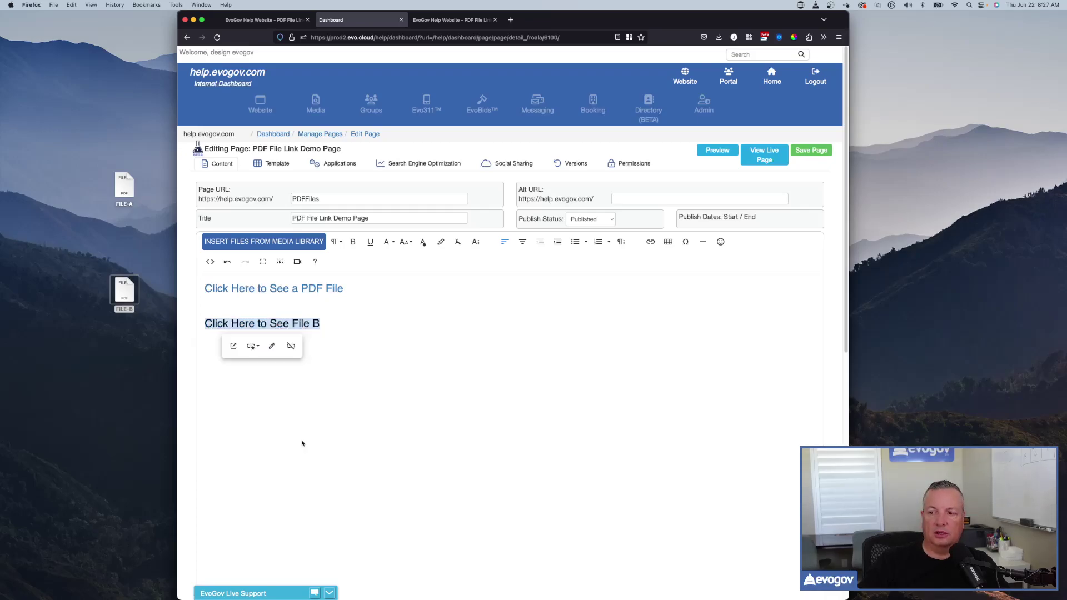
pyautogui.click(298, 387)
pyautogui.click(810, 152)
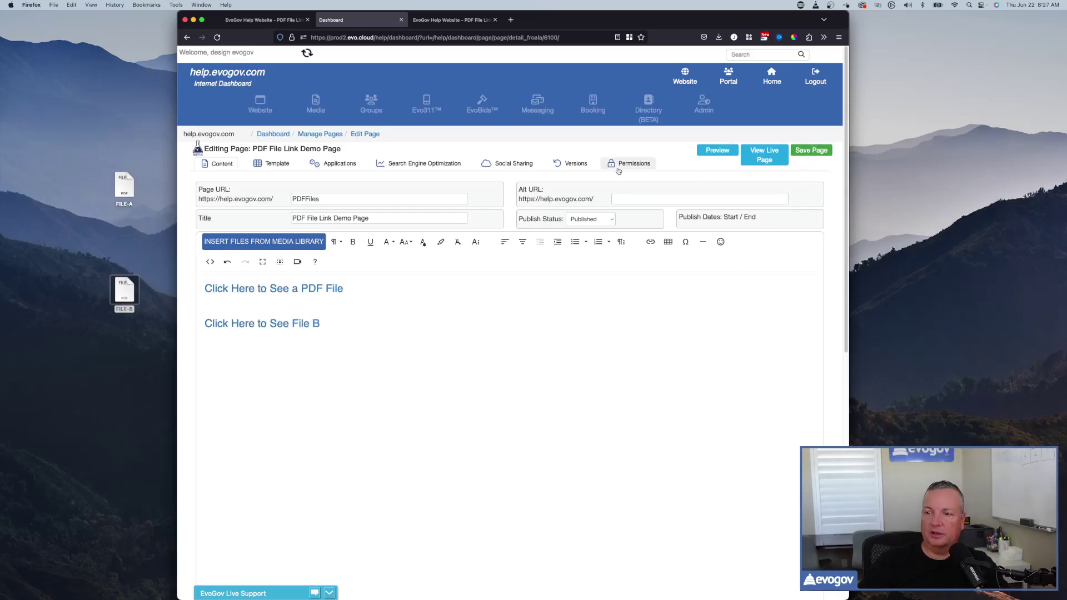
# Refresh the live demo page and test the "Click Here to See File B" link, closing its document after viewing
pyautogui.click(439, 20)
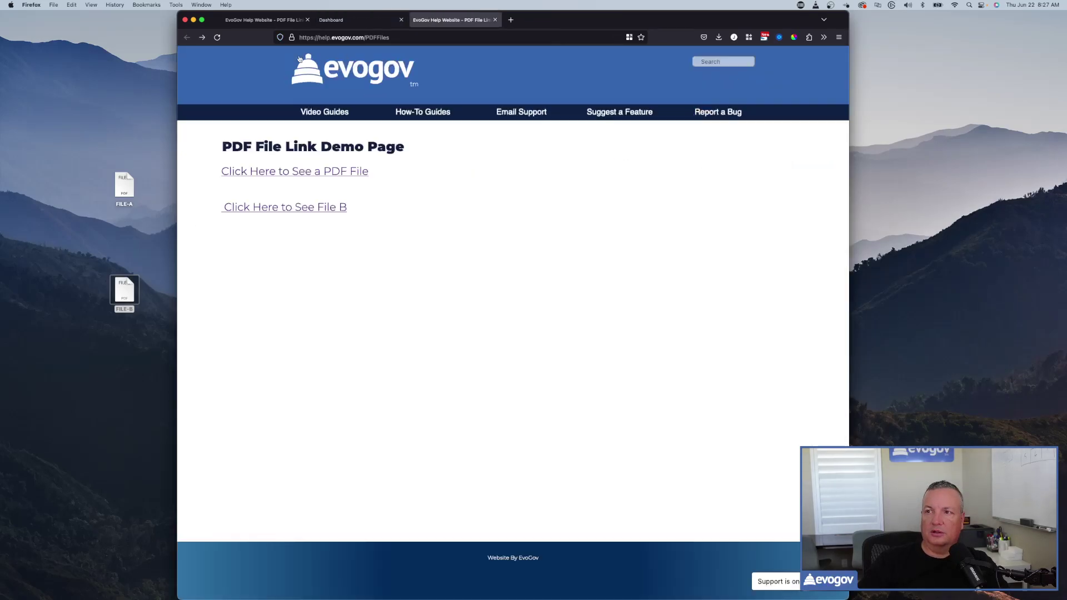
pyautogui.click(217, 38)
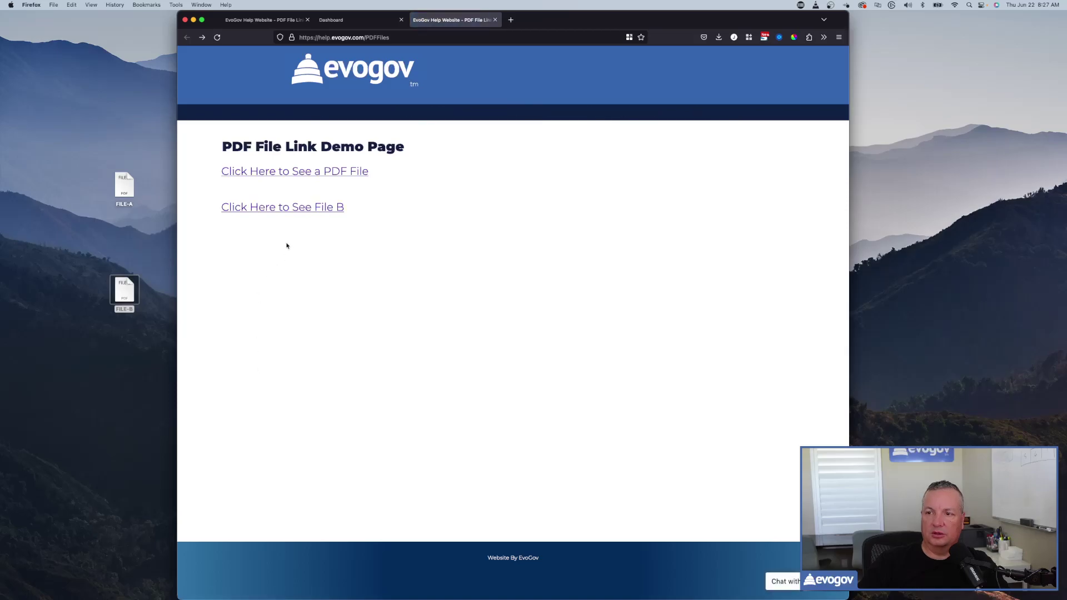
pyautogui.click(289, 209)
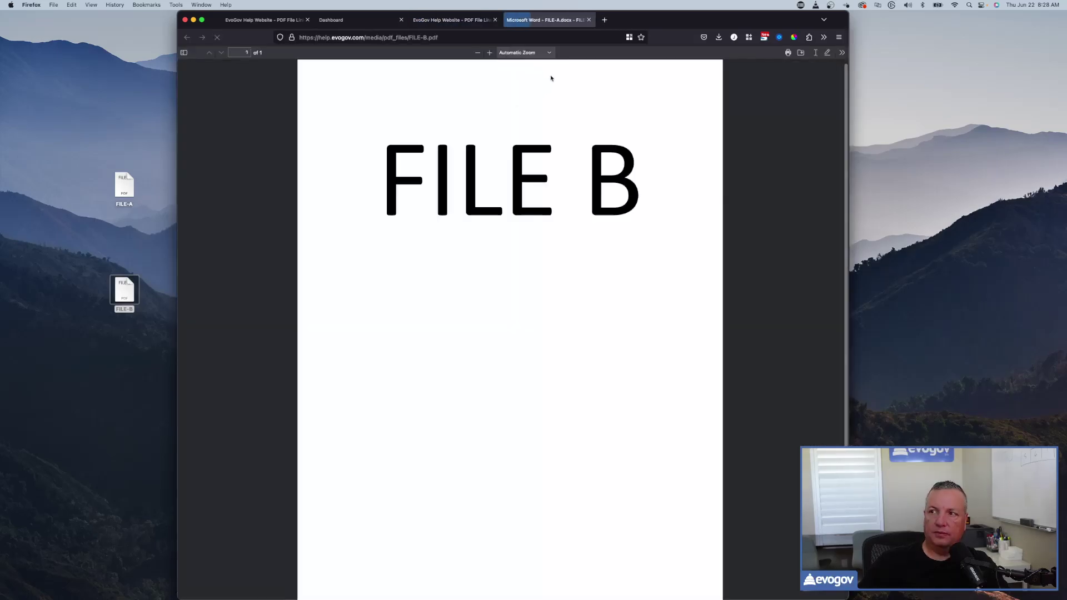
pyautogui.click(589, 20)
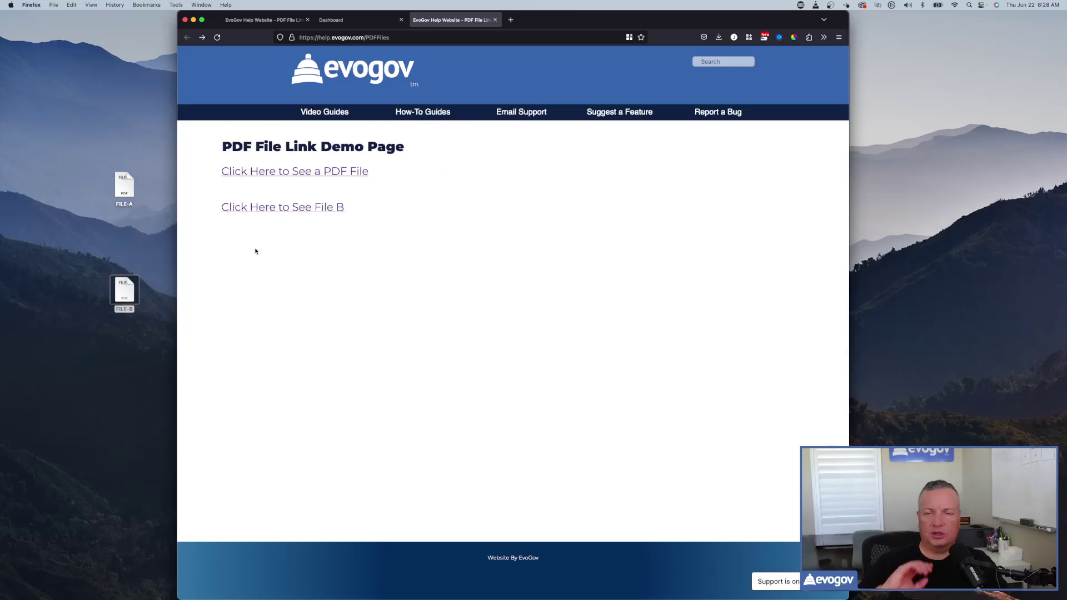
# Delete the "Click Here to See a PDF File" link and the blank lines above the File B link in the page editor
pyautogui.click(337, 27)
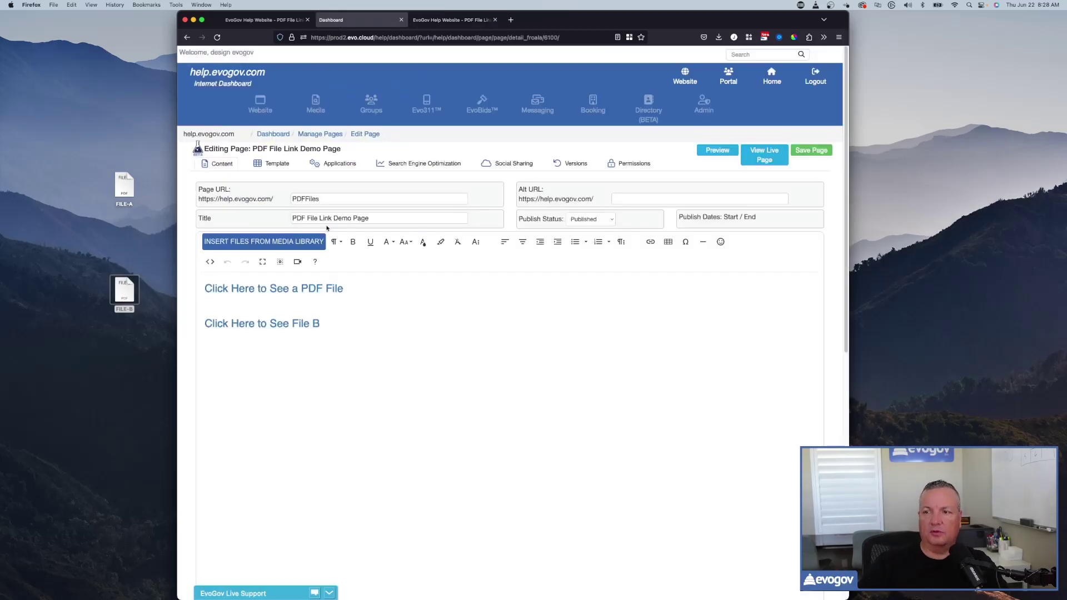
pyautogui.moveTo(383, 302); pyautogui.dragTo(204, 288)
pyautogui.press('BackSpace')
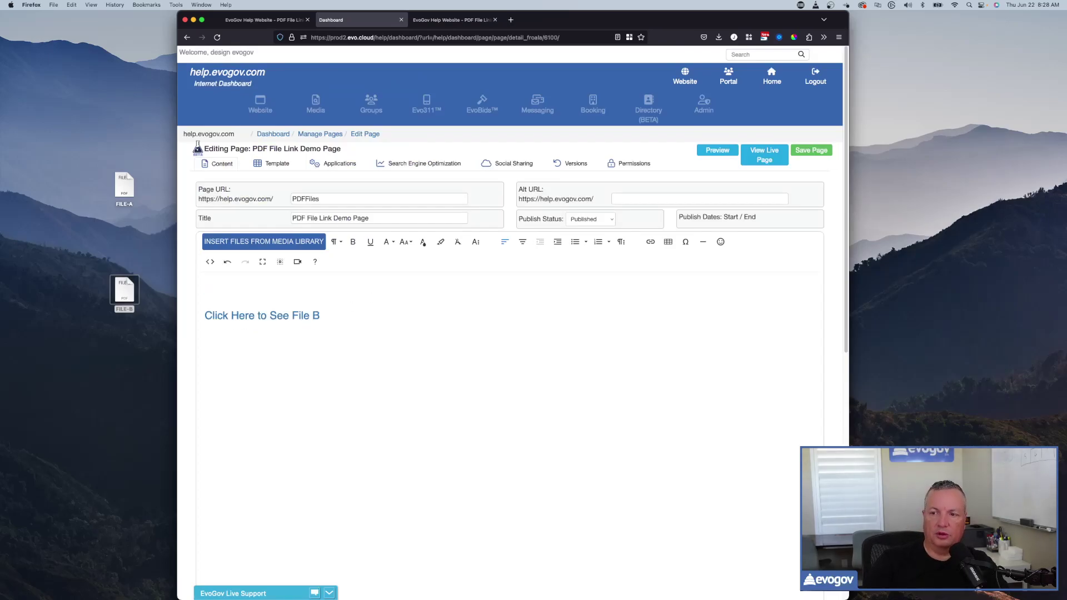
pyautogui.press('Down')
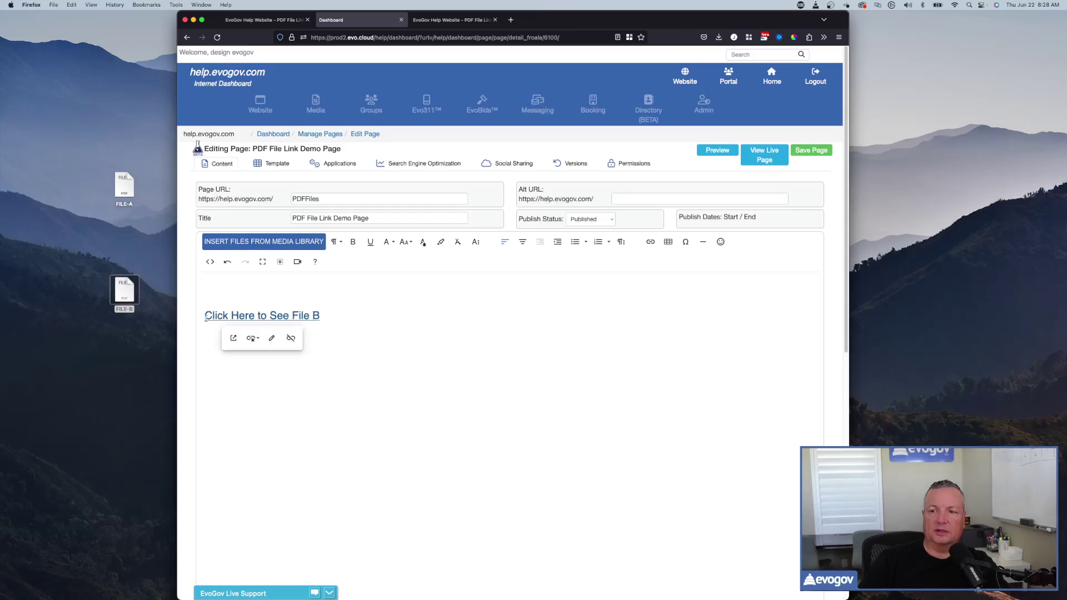
pyautogui.press('BackSpace')
pyautogui.click(417, 310)
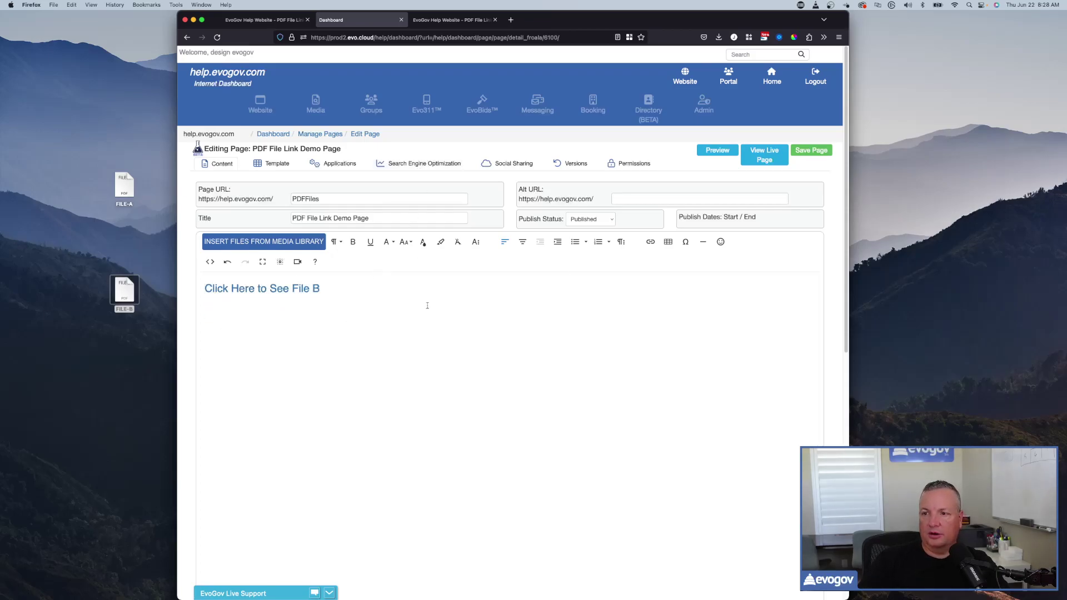
# Save the demo page and refresh its live version
pyautogui.click(812, 150)
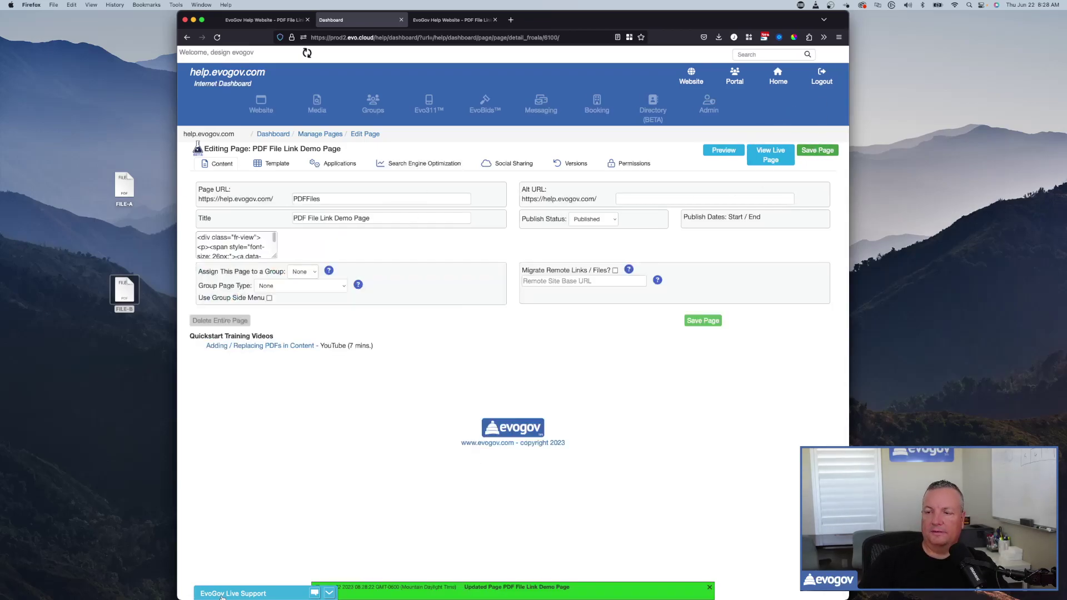
pyautogui.click(451, 22)
pyautogui.click(217, 37)
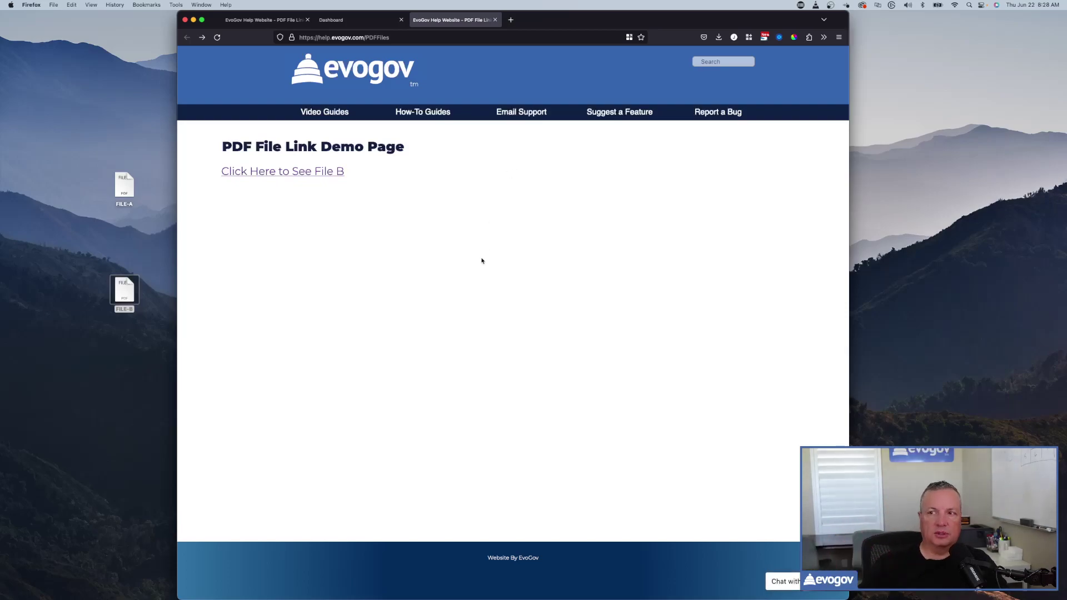
# Open nutleynj.org in a new browser tab and go to the site's admin dashboard
pyautogui.click(511, 21)
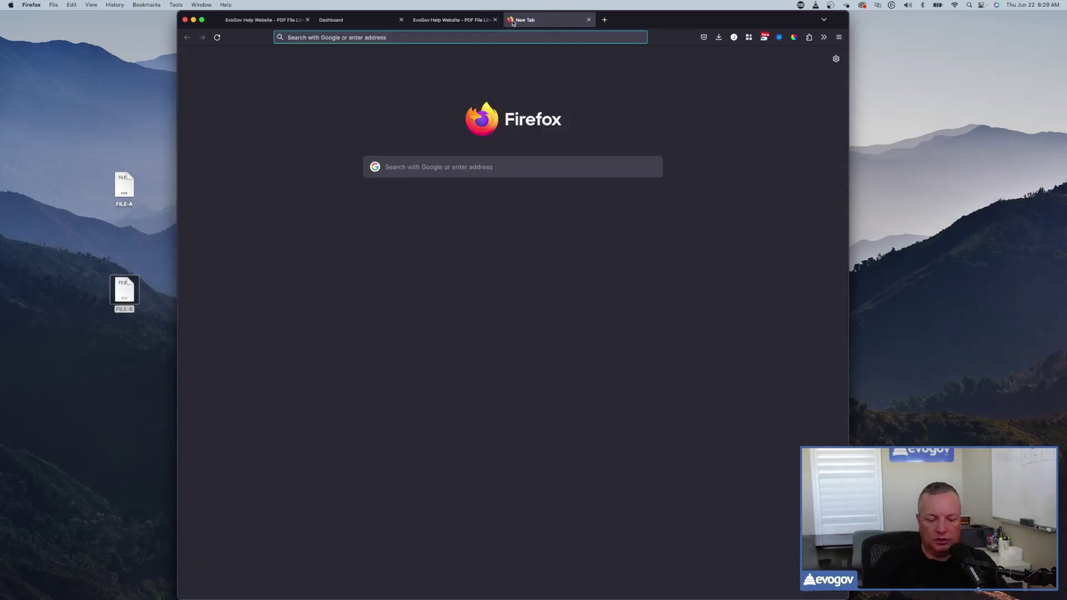
pyautogui.write('nutleynj.org')
pyautogui.press('Return')
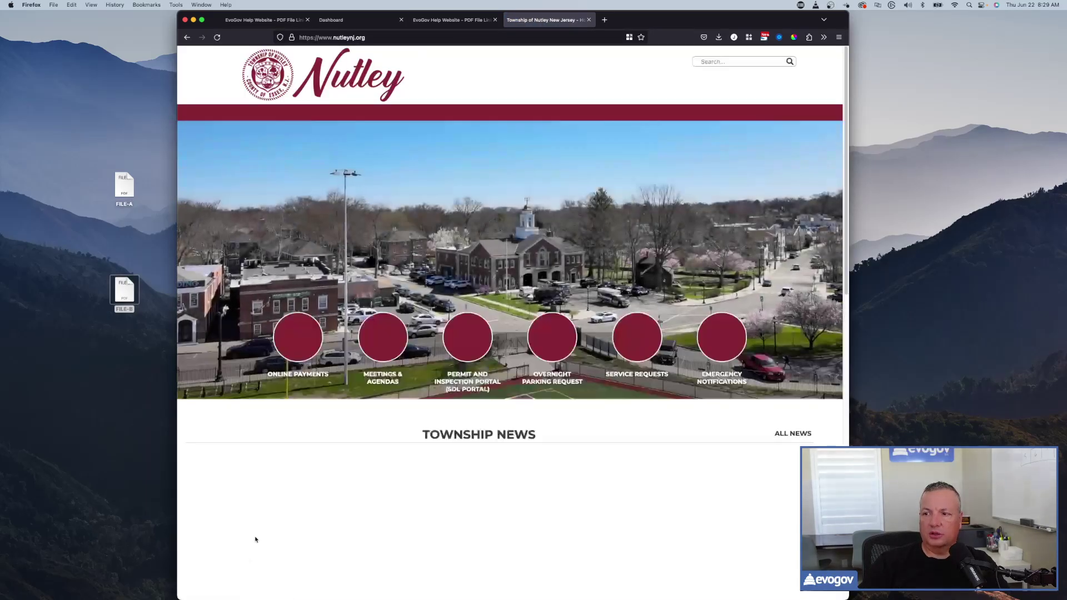
pyautogui.click(410, 36)
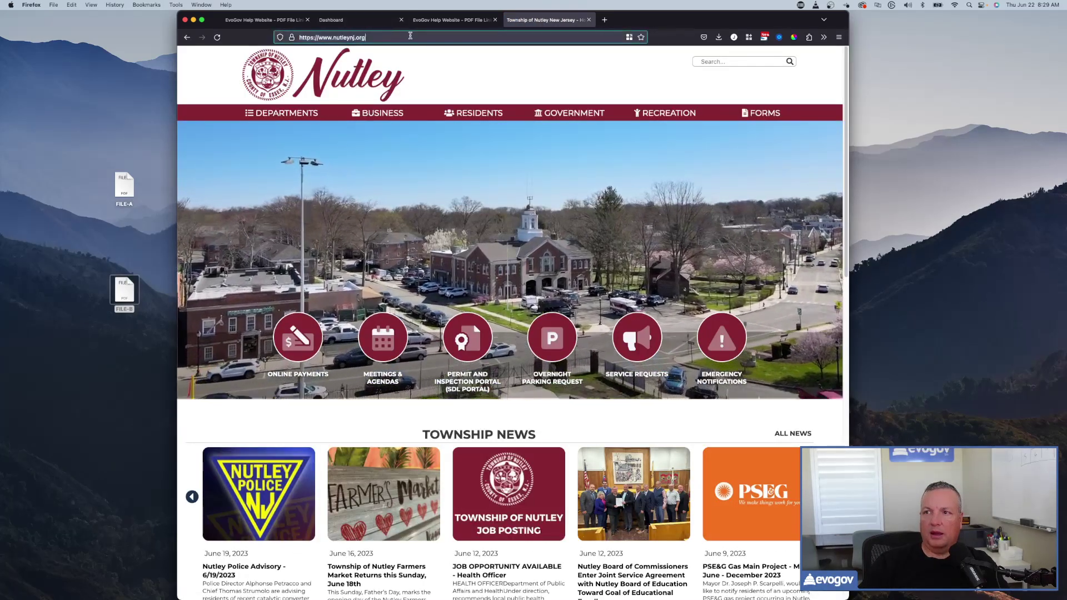
pyautogui.write('/')
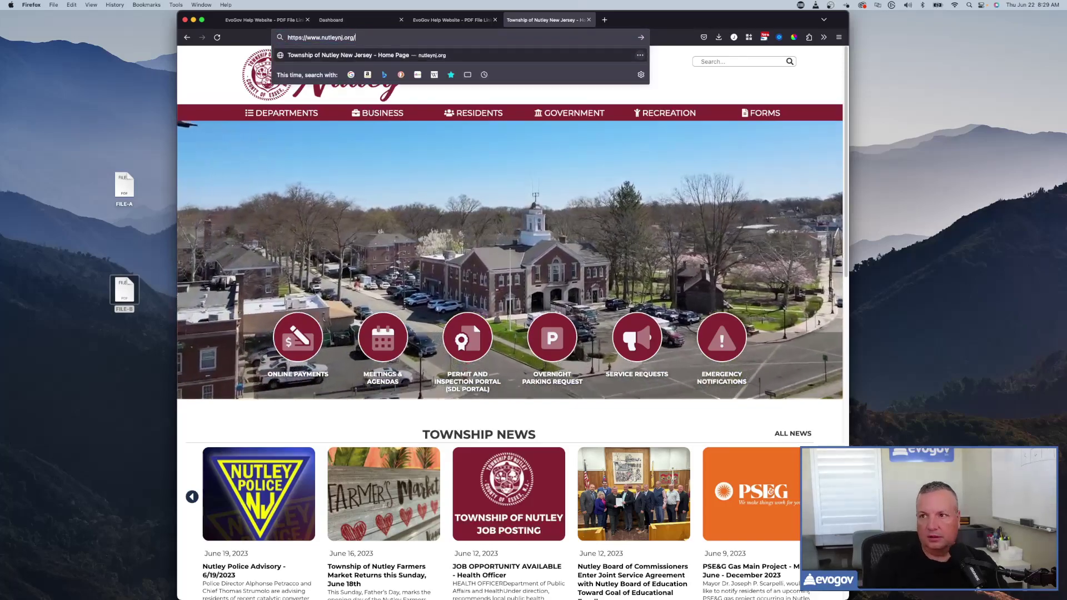
pyautogui.write('adm')
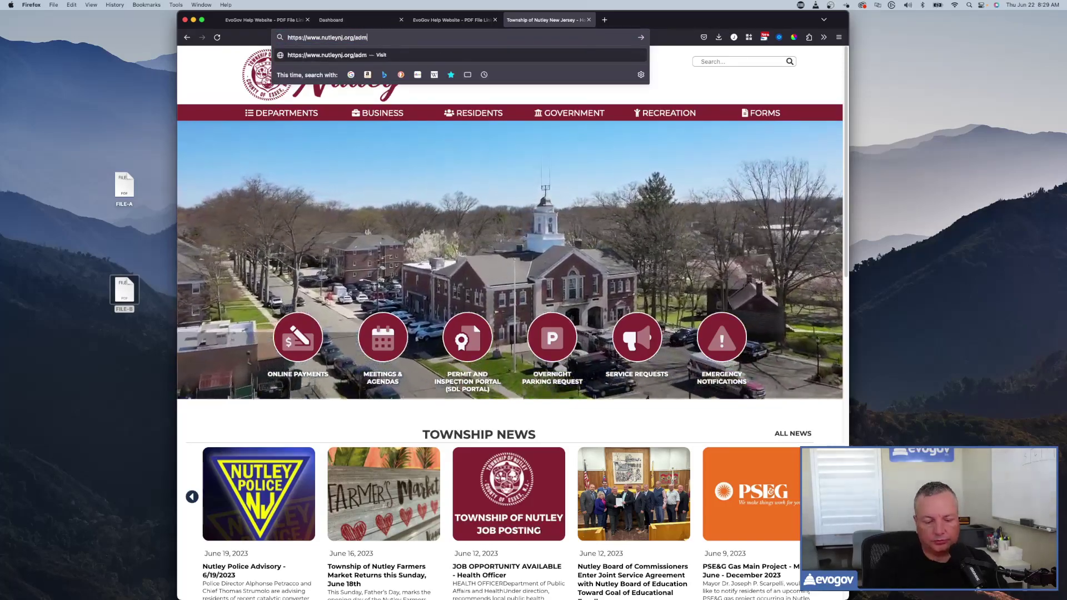
pyautogui.press('Return')
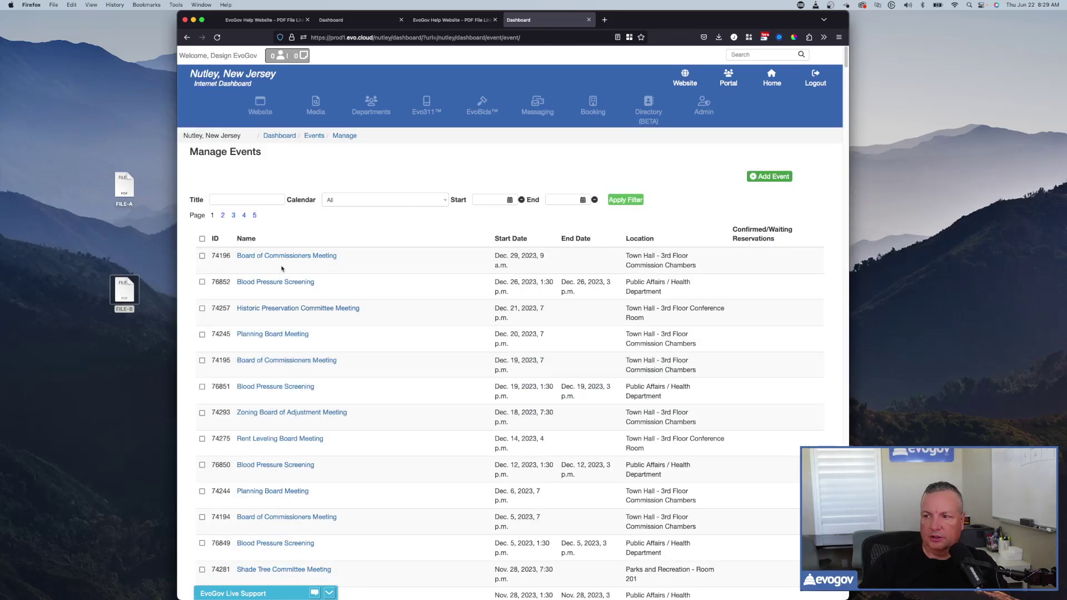
# Look through the Manage Events list and filter it to the Board of Commissioners Meetings calendar
pyautogui.scroll(-20, 326, 429)
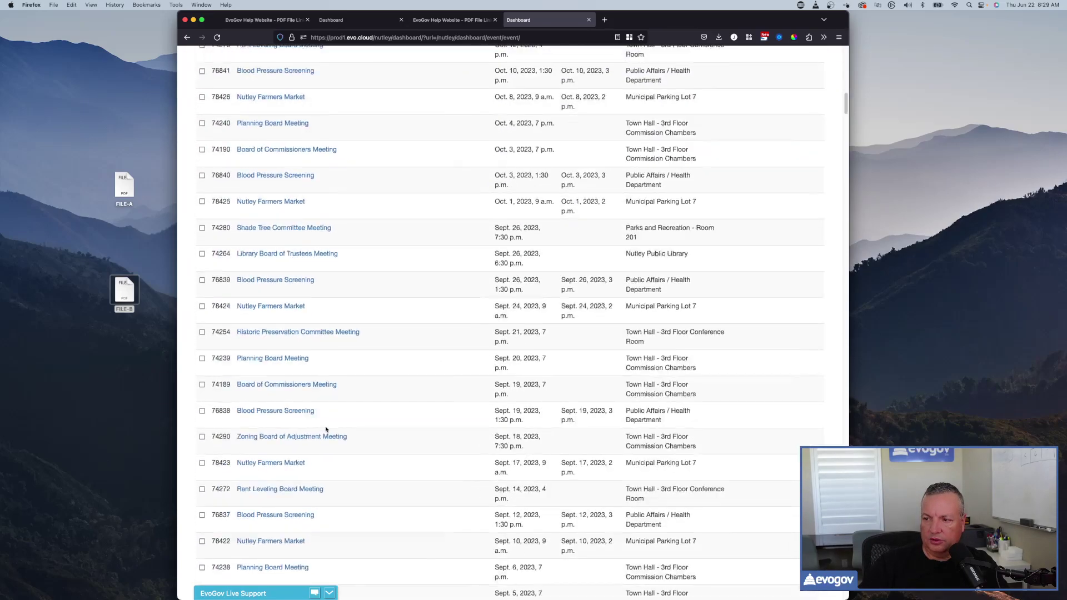
pyautogui.scroll(-15, 326, 429)
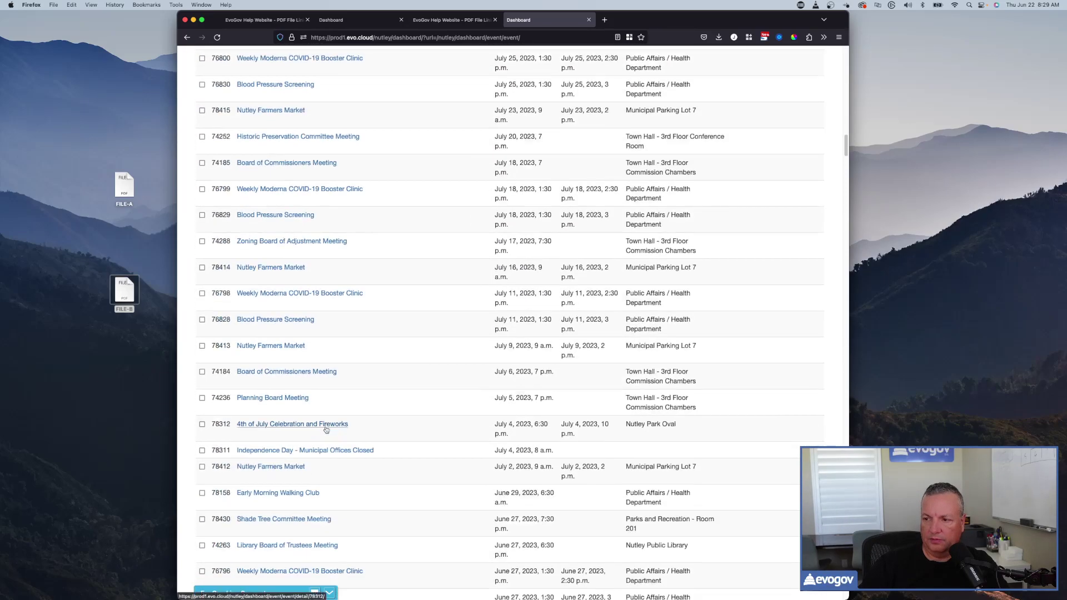
pyautogui.scroll(-5, 326, 429)
pyautogui.scroll(20, 333, 389)
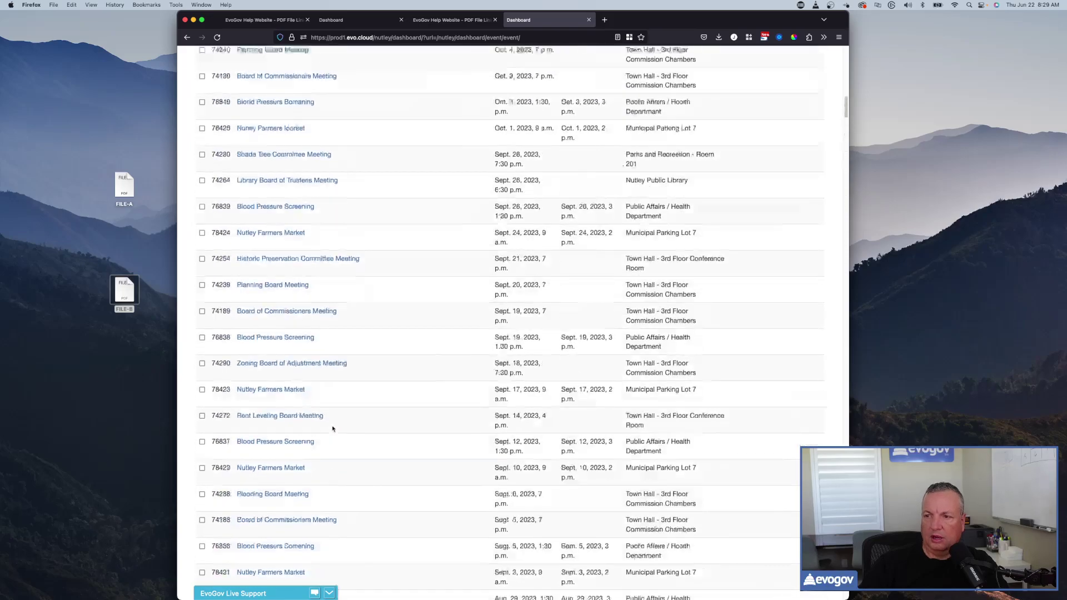
pyautogui.click(423, 199)
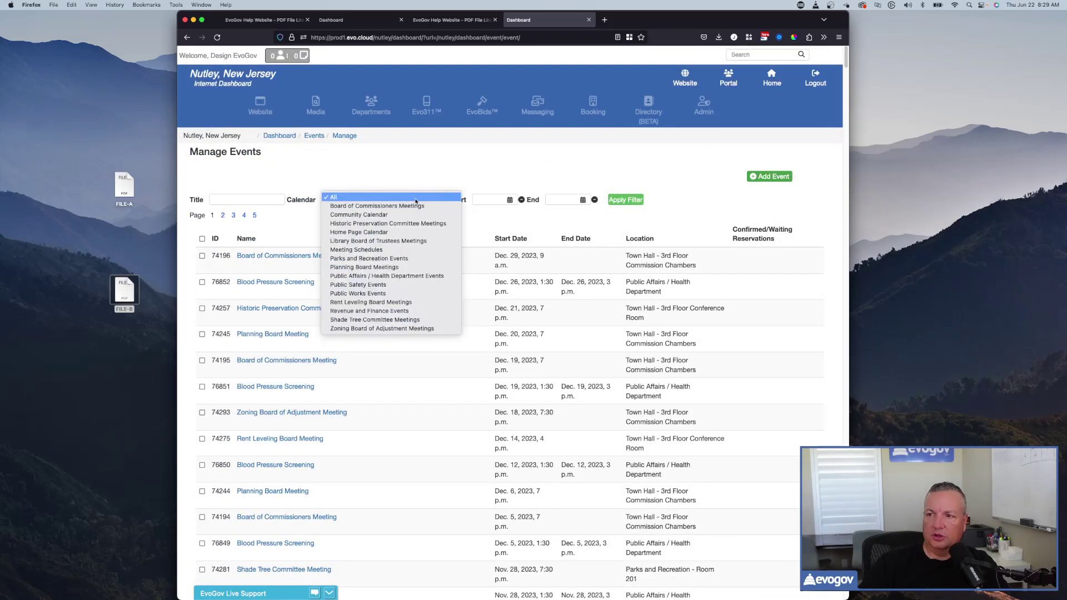
pyautogui.click(377, 205)
pyautogui.click(625, 199)
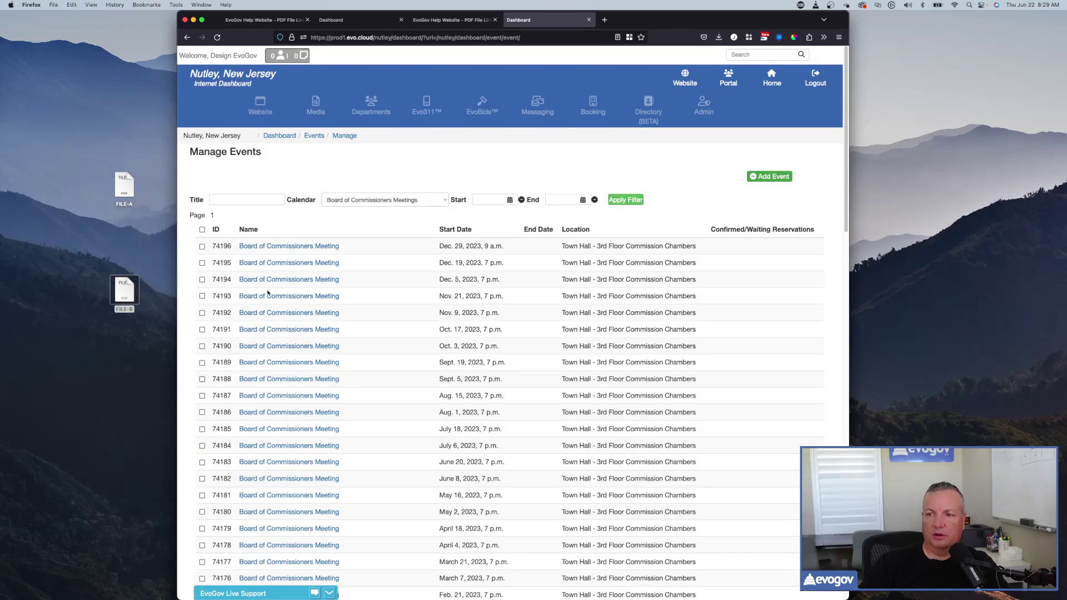
# Open the April 18, 2023 Board of Commissioners Meeting event and review its general details
pyautogui.click(280, 529)
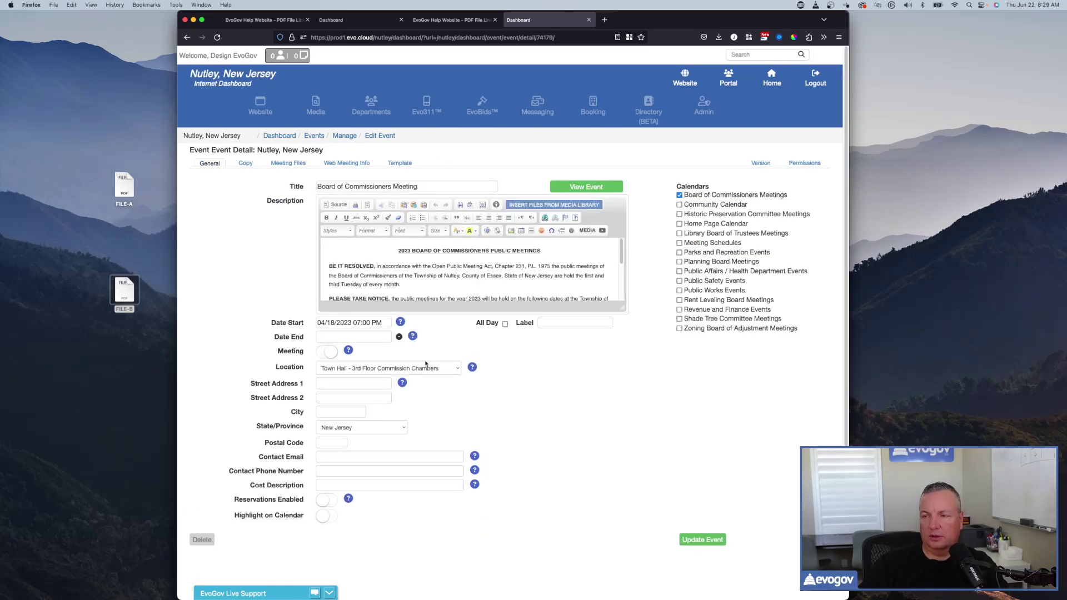
pyautogui.click(426, 185)
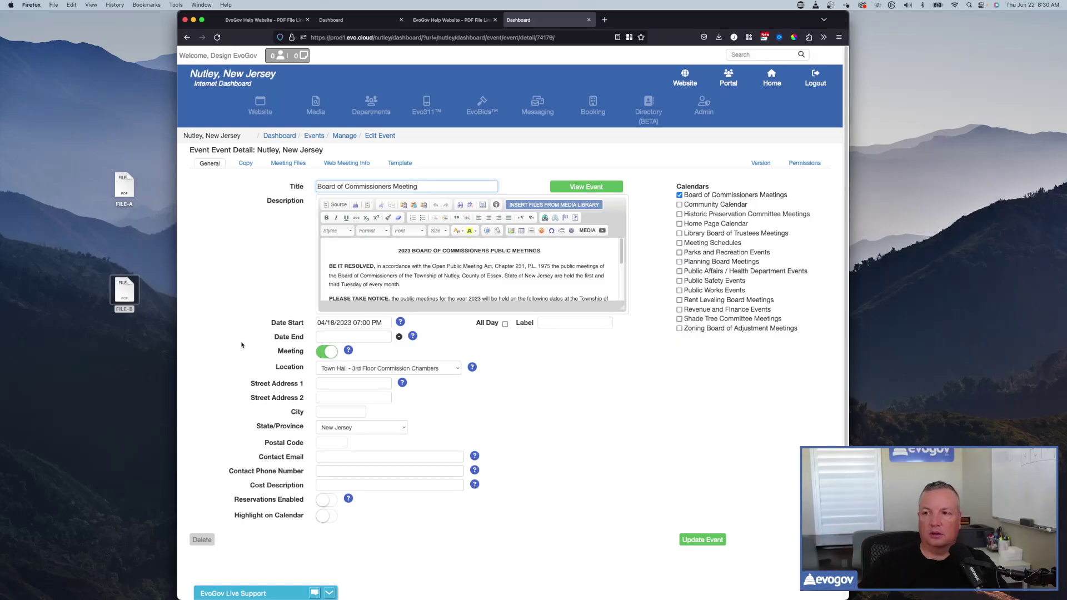
pyautogui.click(237, 270)
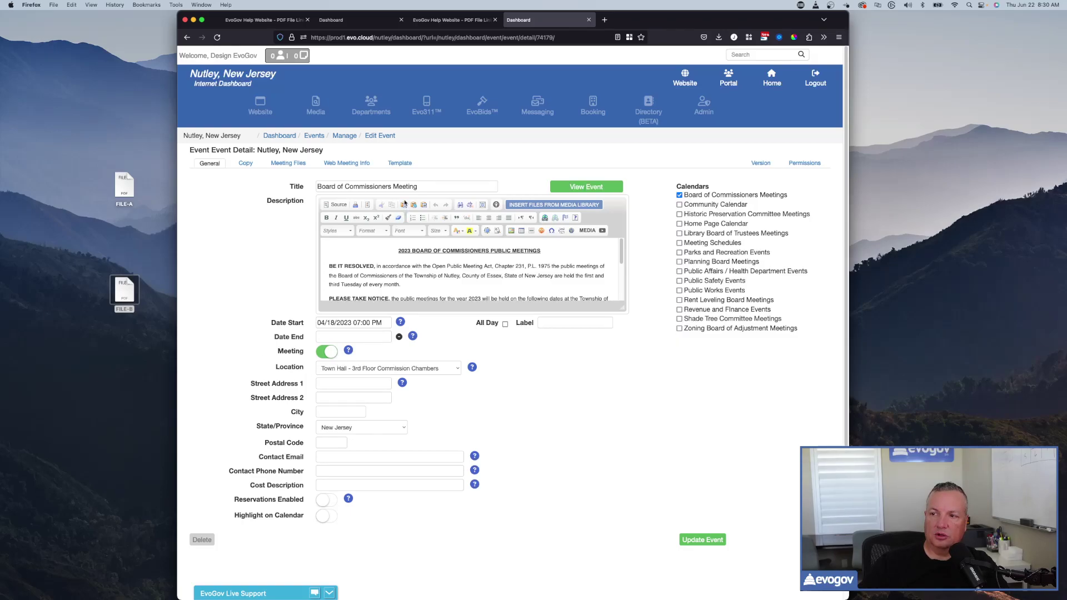
# Review the list of calendars that the Board of Commissioners Meeting event can be assigned to
pyautogui.moveTo(686, 195); pyautogui.dragTo(809, 196)
pyautogui.moveTo(806, 365); pyautogui.dragTo(680, 198)
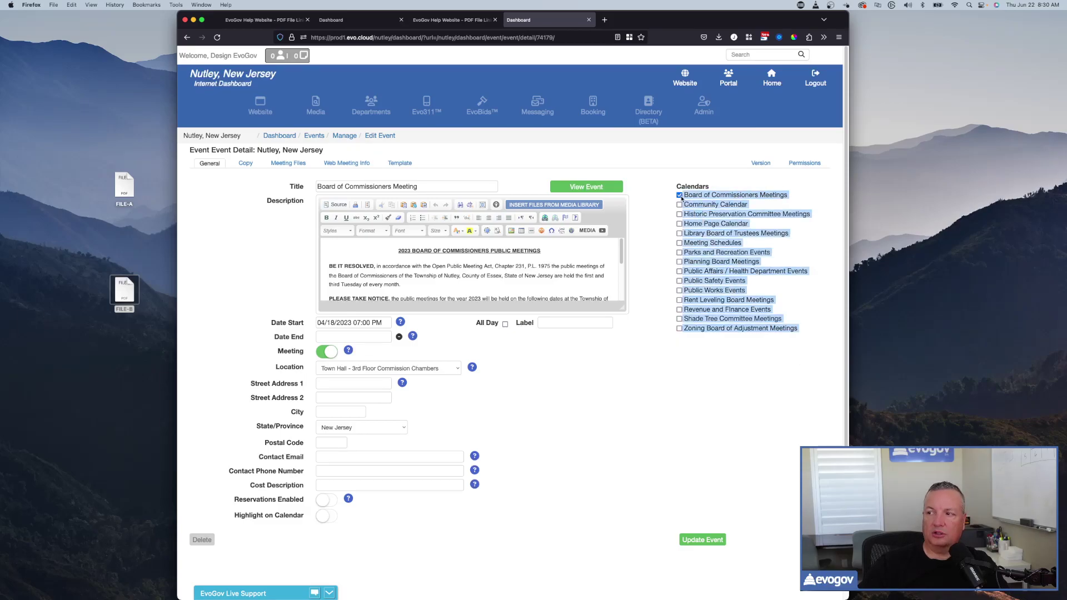
pyautogui.click(703, 405)
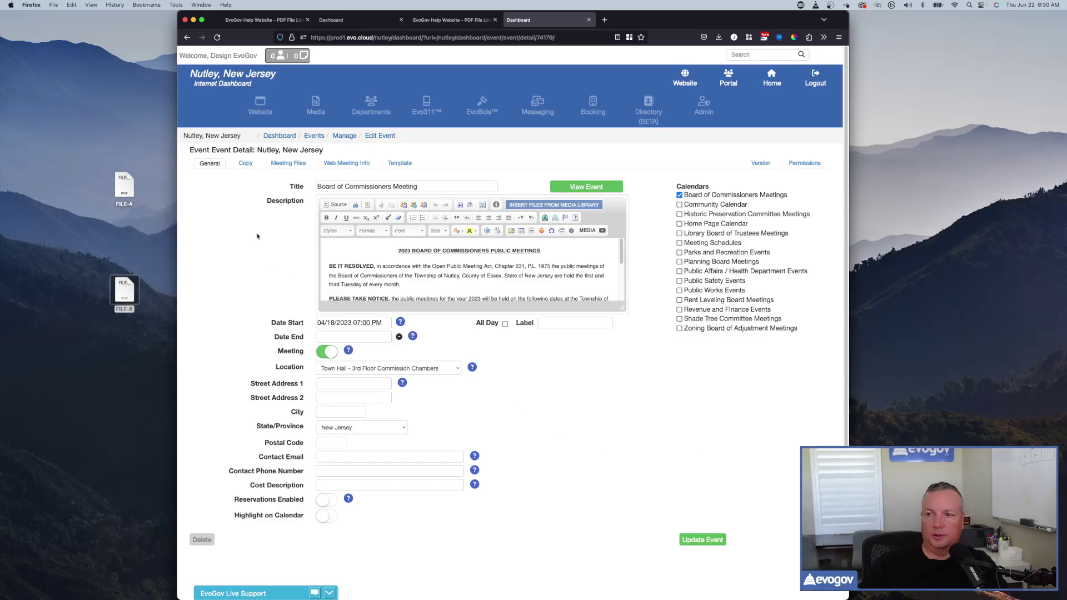
# Examine the event's meeting file categories, from agenda, attachments and audio through staff report, plus the event video URL
pyautogui.click(284, 164)
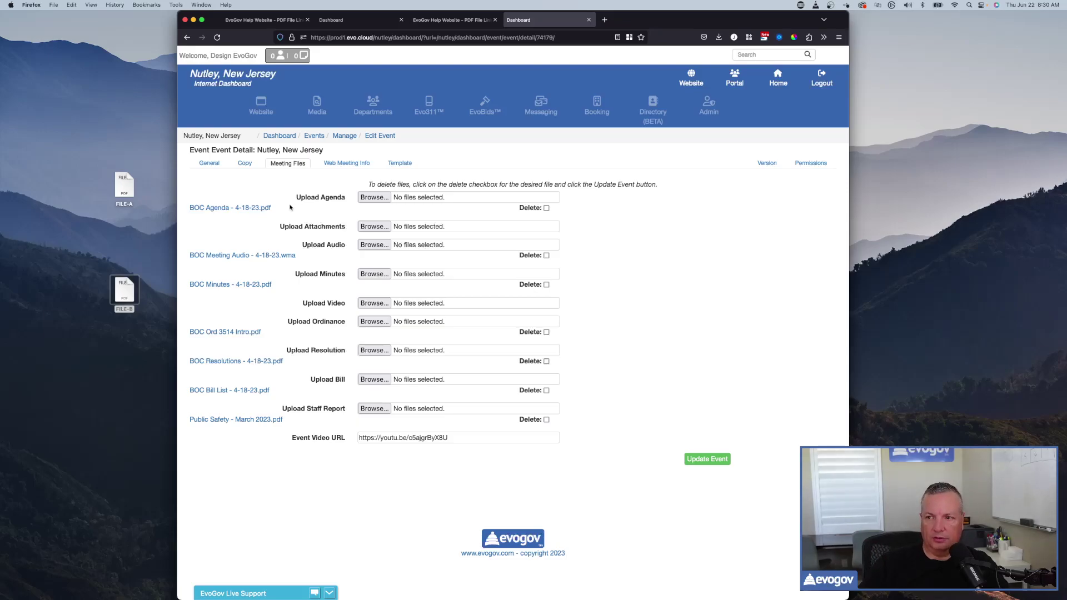
pyautogui.moveTo(293, 198); pyautogui.dragTo(328, 195)
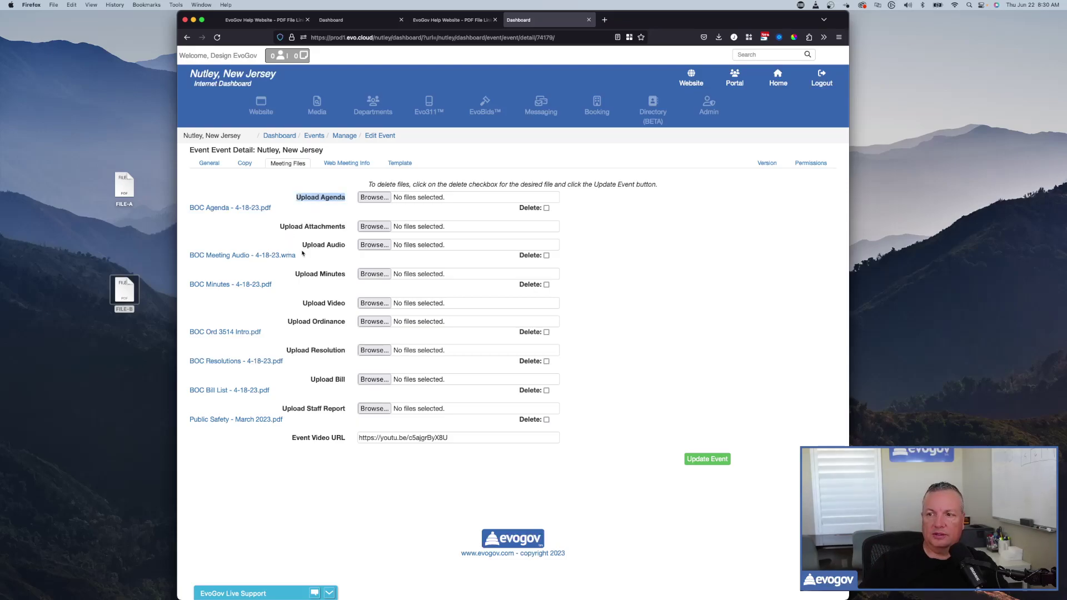
pyautogui.moveTo(303, 245); pyautogui.dragTo(352, 247)
pyautogui.moveTo(279, 232); pyautogui.dragTo(344, 229)
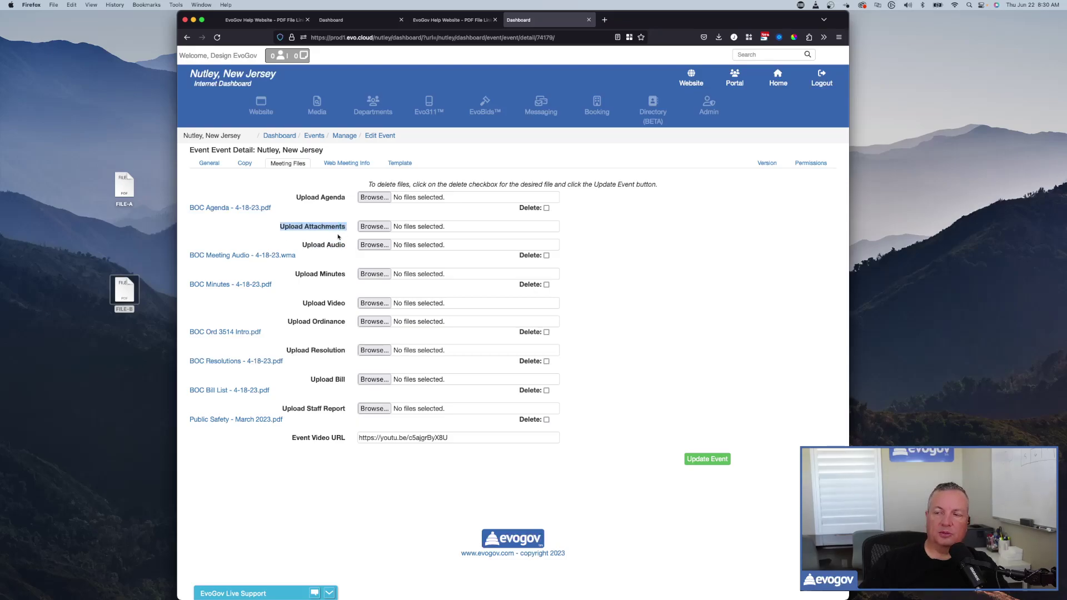
pyautogui.moveTo(294, 274); pyautogui.dragTo(346, 275)
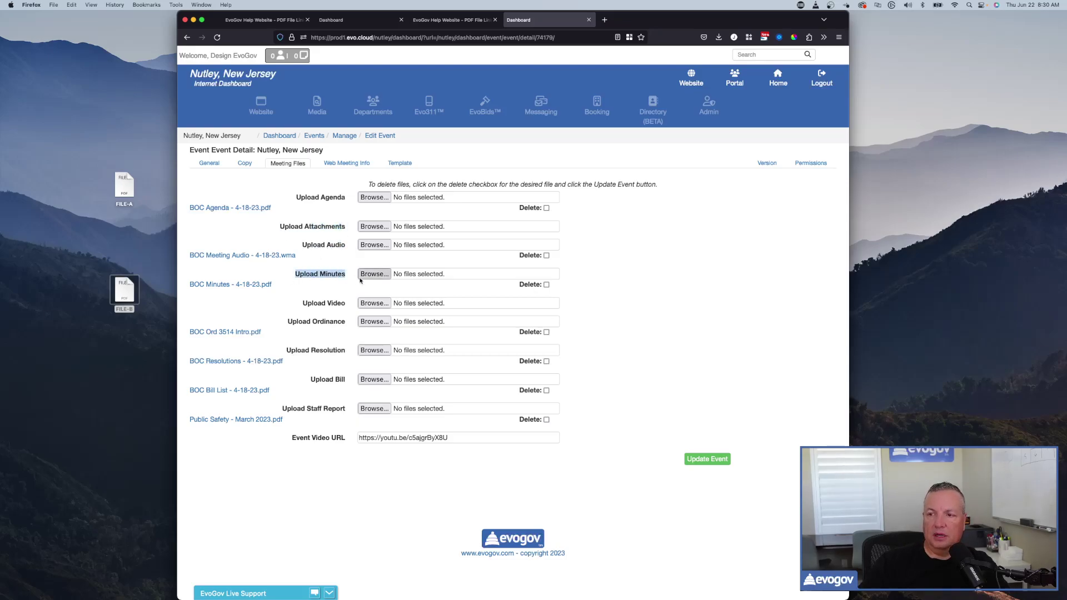
pyautogui.moveTo(301, 303); pyautogui.dragTo(345, 304)
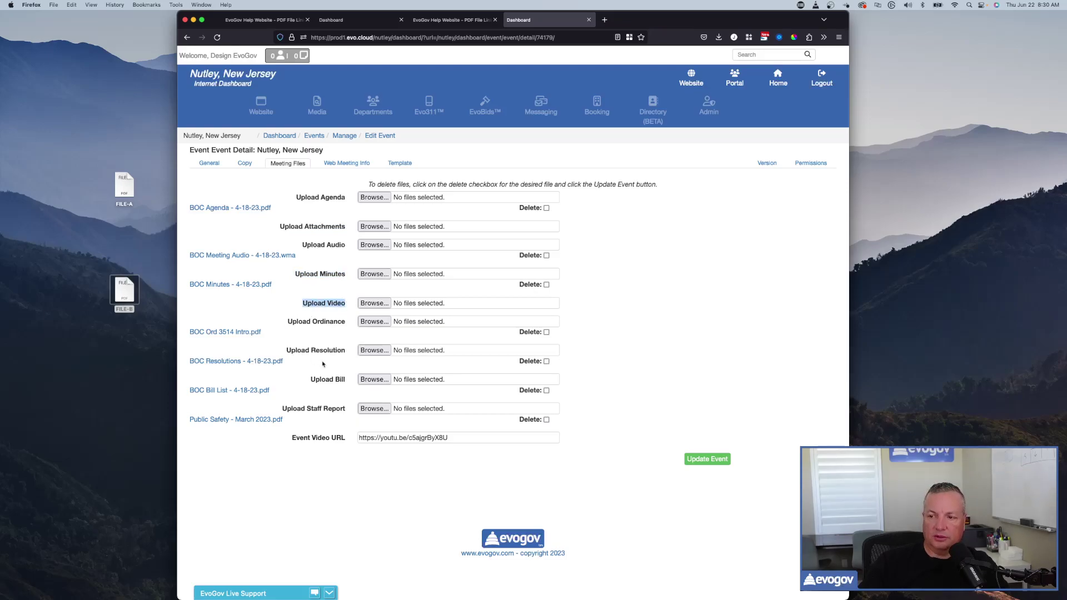
pyautogui.moveTo(311, 382); pyautogui.dragTo(343, 383)
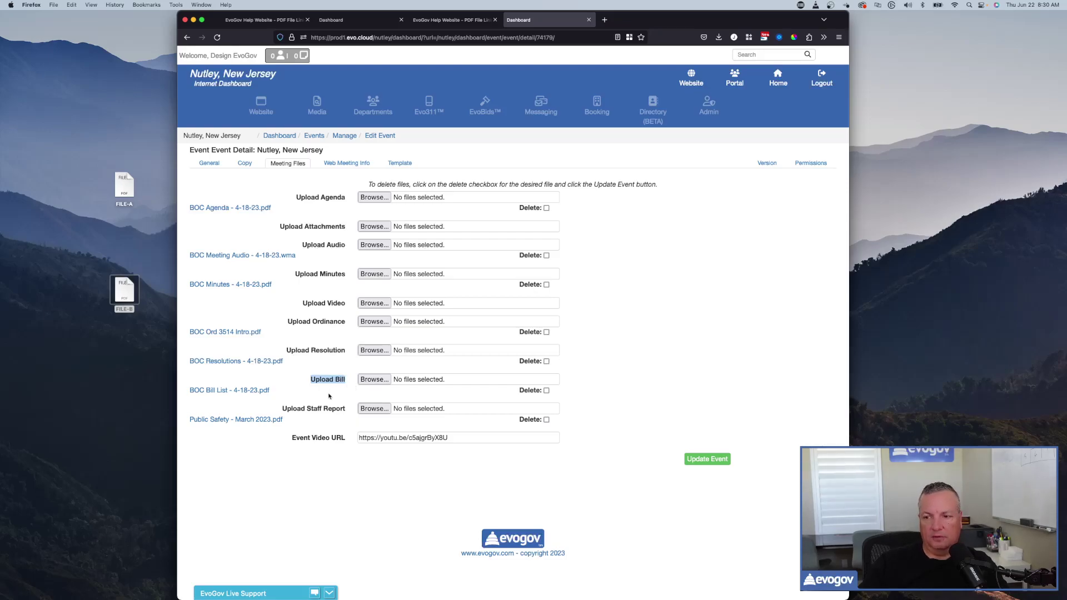
pyautogui.moveTo(285, 417); pyautogui.dragTo(346, 413)
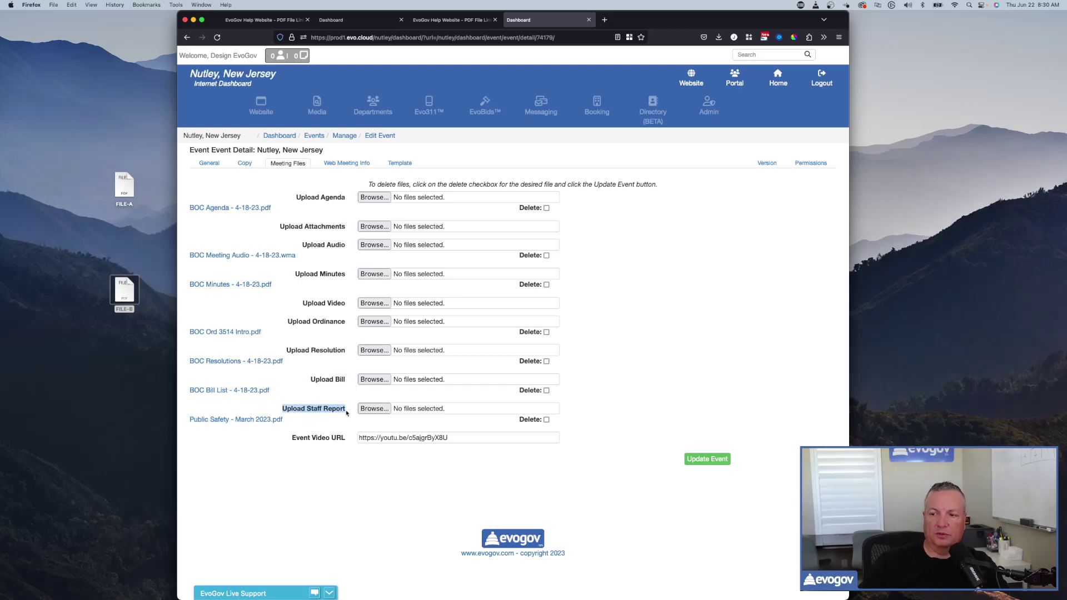
pyautogui.moveTo(292, 441); pyautogui.dragTo(352, 448)
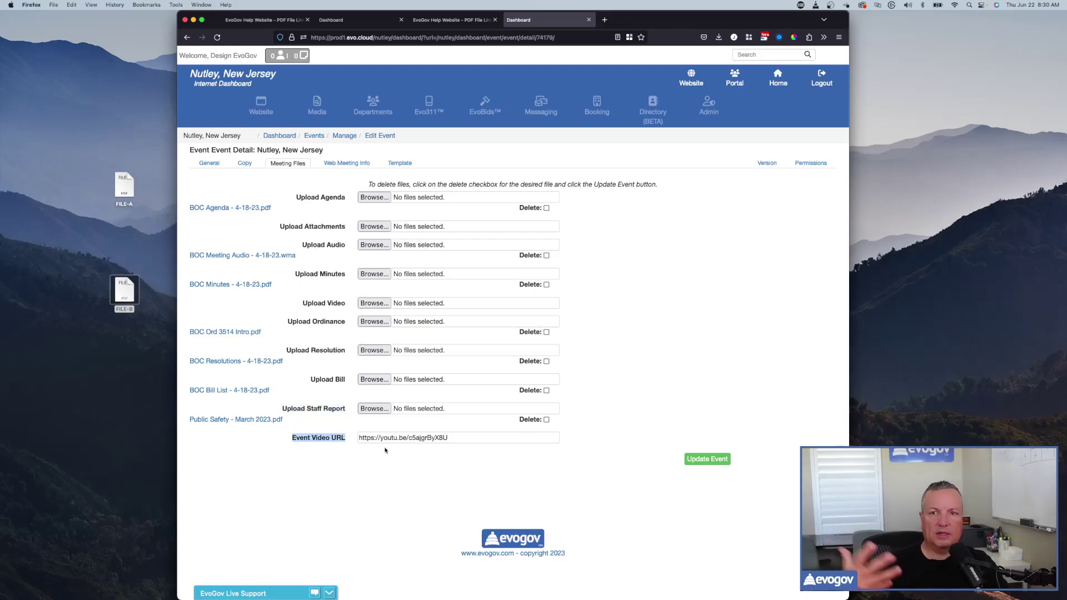
pyautogui.click(385, 450)
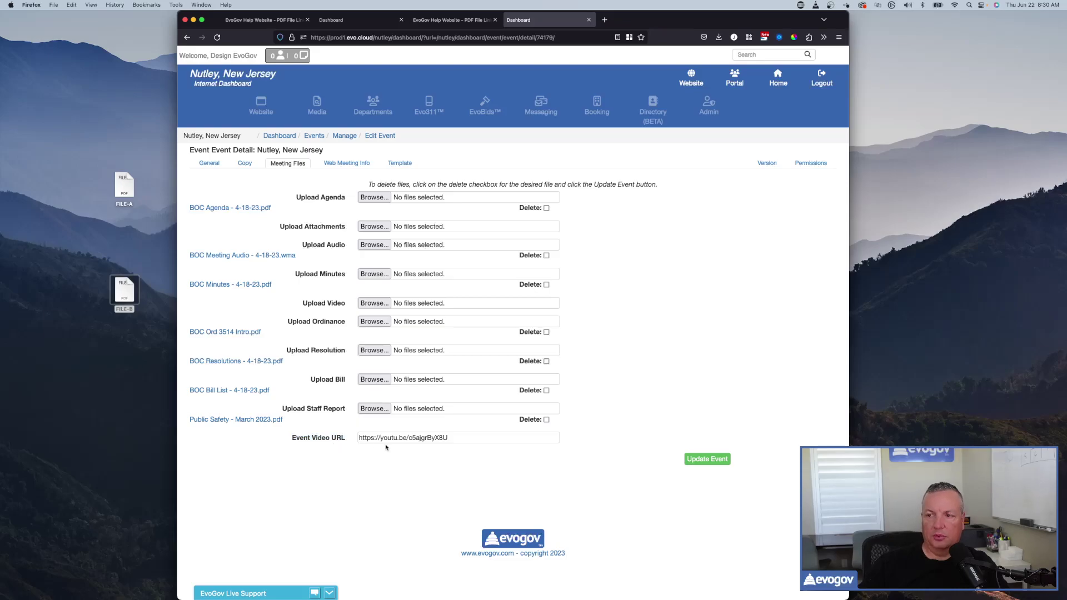
# Review the event's web meeting information, including the video meeting link heading, and return to its meeting files
pyautogui.click(342, 164)
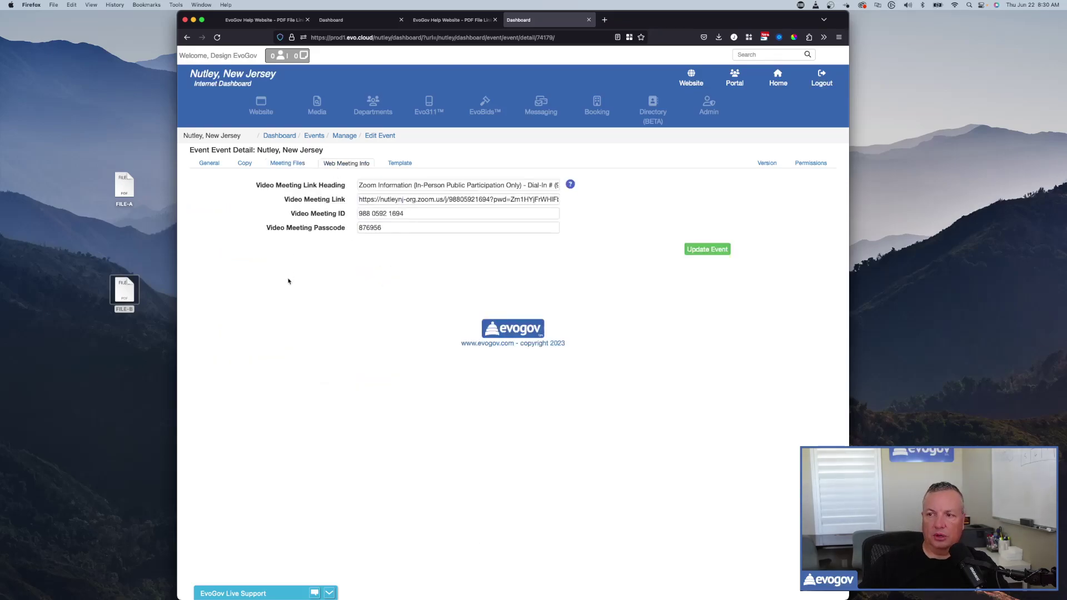
pyautogui.moveTo(255, 186); pyautogui.dragTo(344, 184)
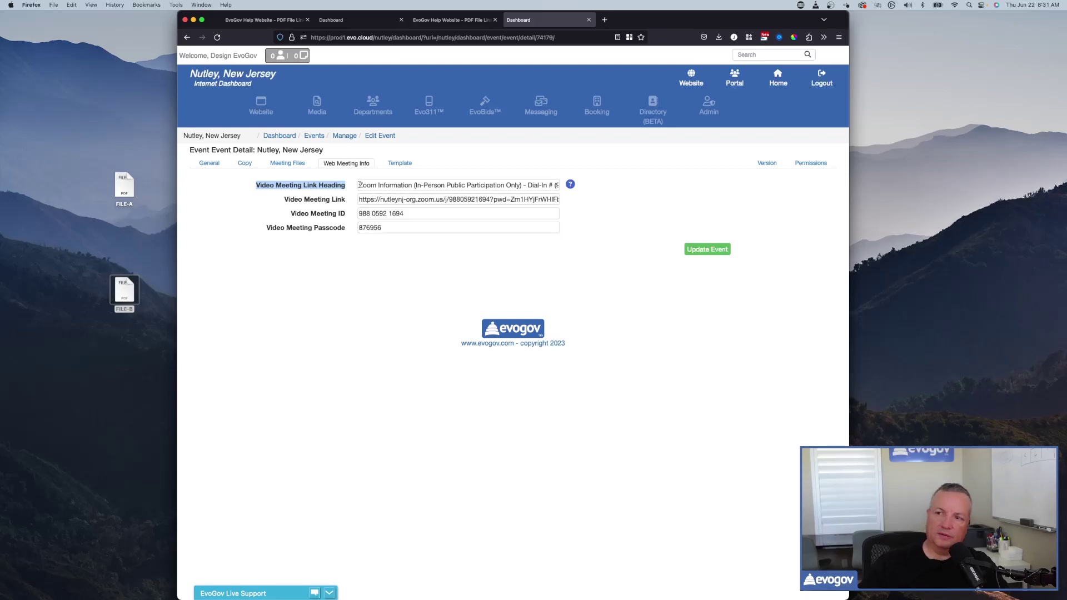
pyautogui.moveTo(360, 185); pyautogui.dragTo(532, 196)
pyautogui.click(323, 302)
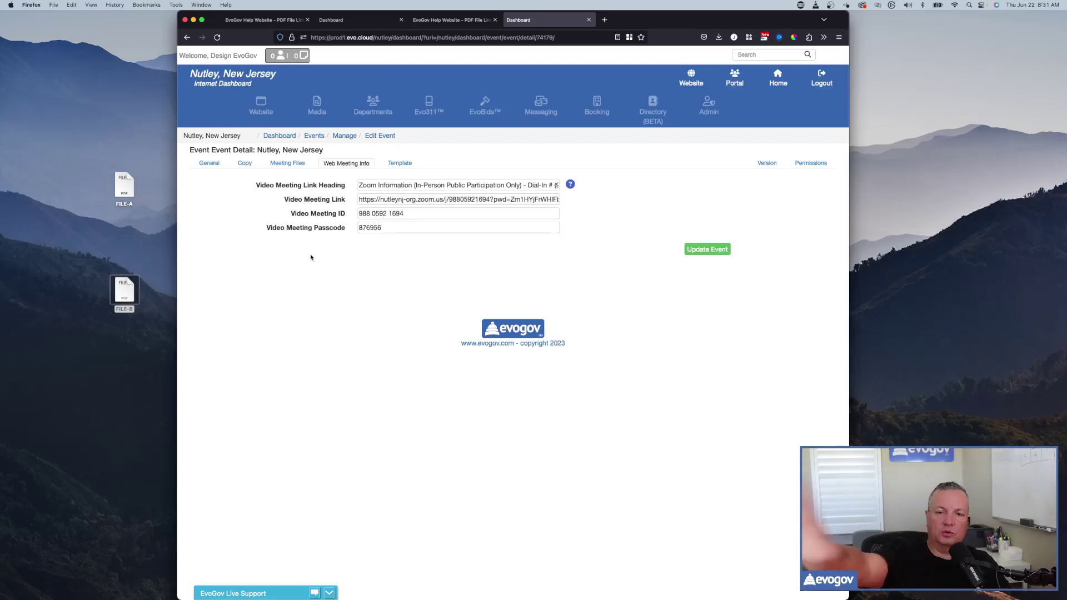
pyautogui.click(286, 162)
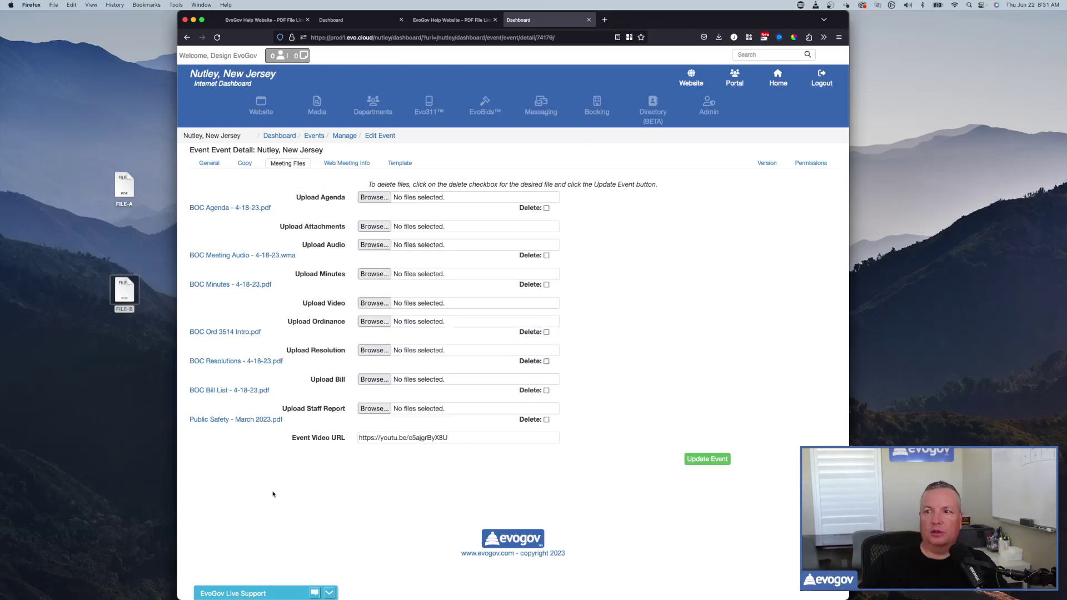
# Open the public Nutley website and go to its /meetingdashboard page
pyautogui.click(691, 79)
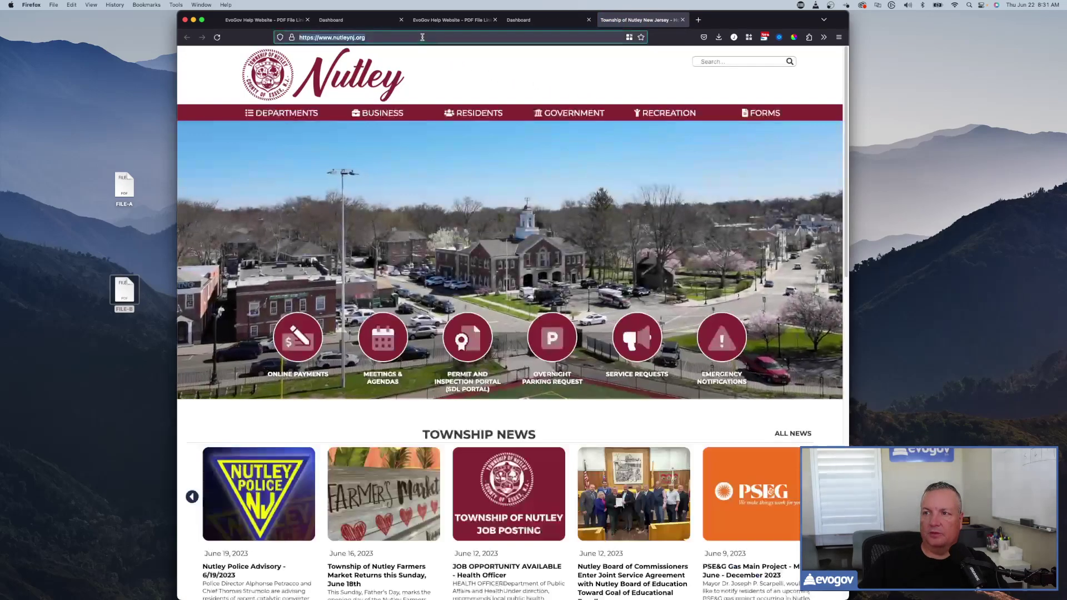
pyautogui.click(422, 37)
pyautogui.write('/meetin')
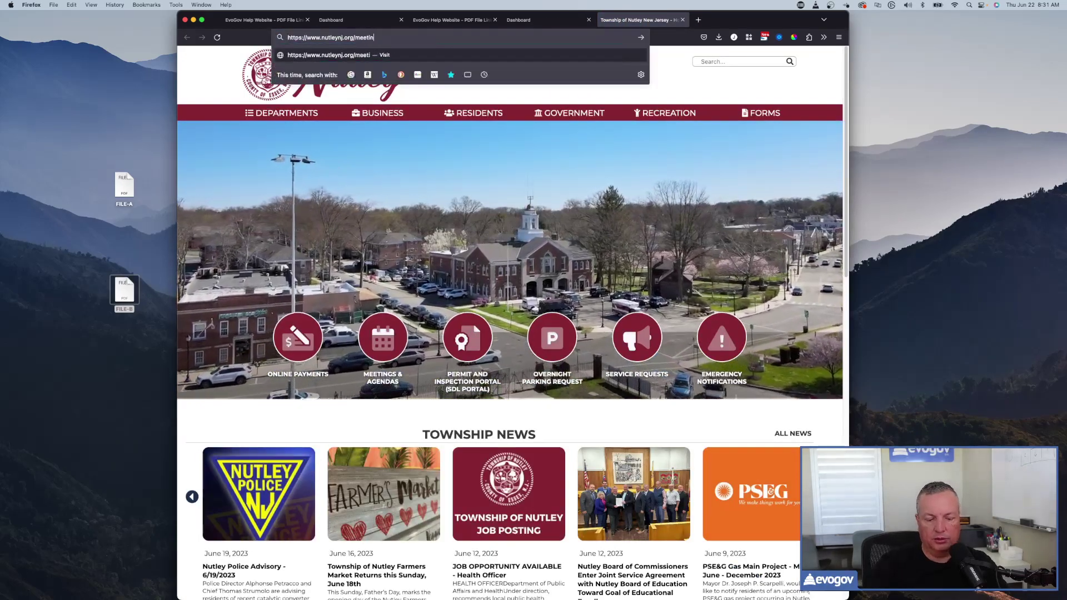
pyautogui.write('gdashboard')
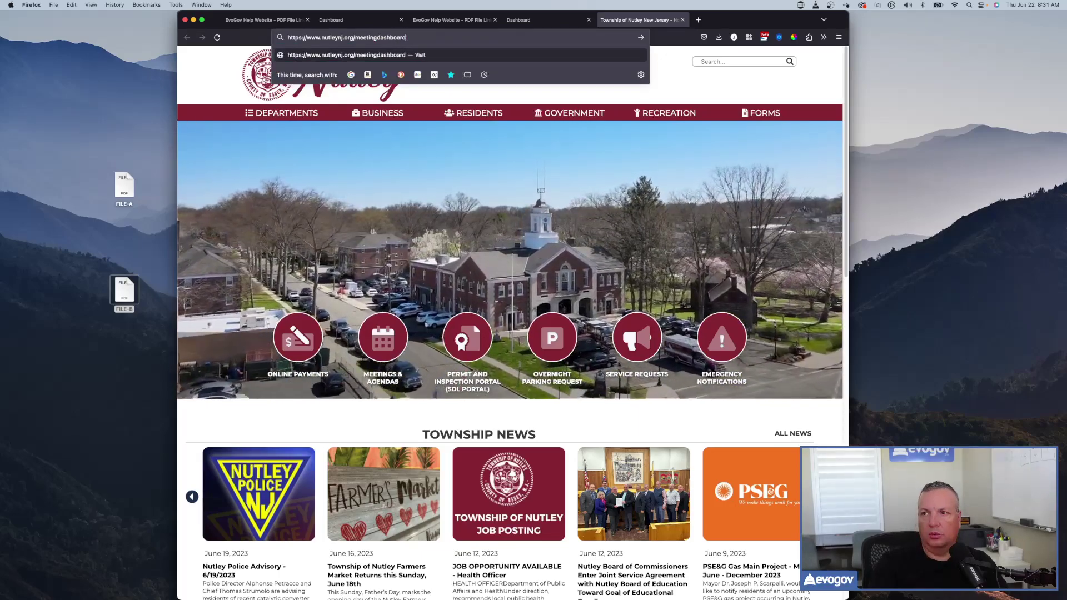
pyautogui.press('Return')
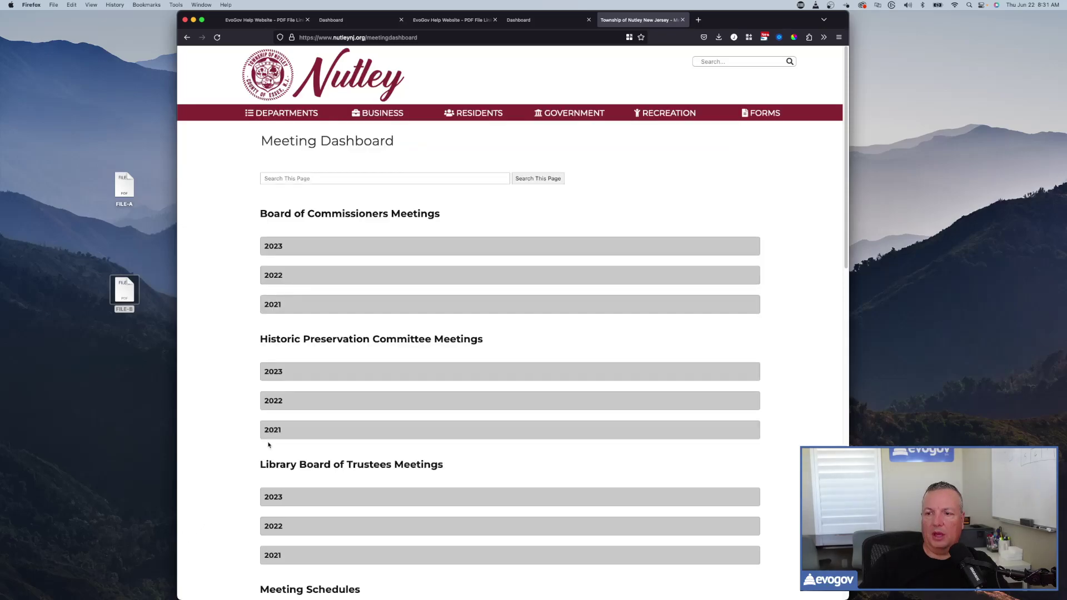
# Expand the 2021 Board of Commissioners Meetings, review the resources listed per meeting, and collapse the year again
pyautogui.click(321, 300)
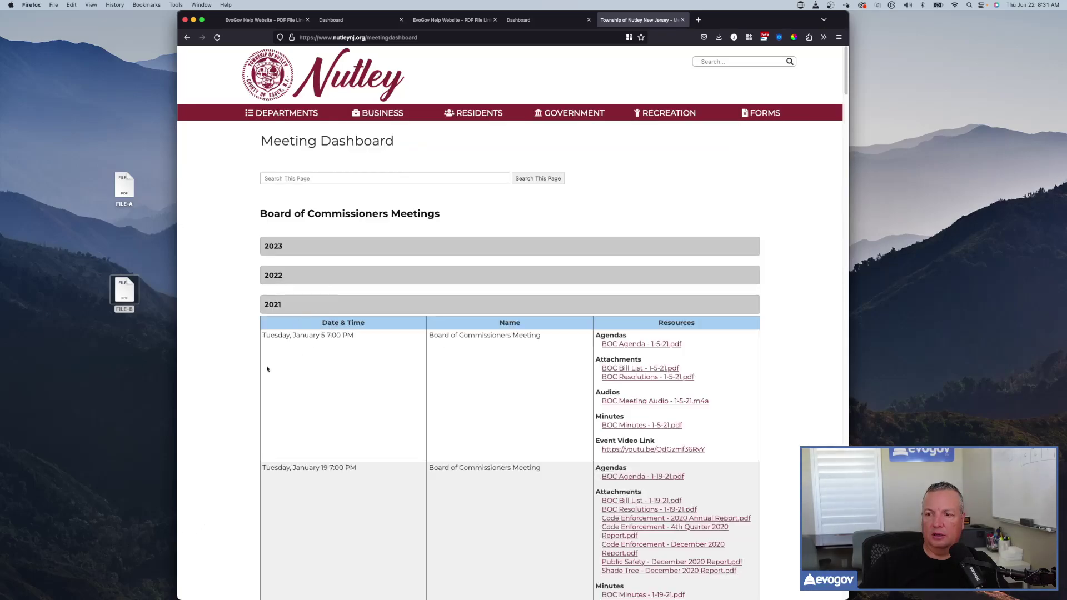
pyautogui.scroll(-3, 305, 395)
pyautogui.scroll(1, 308, 395)
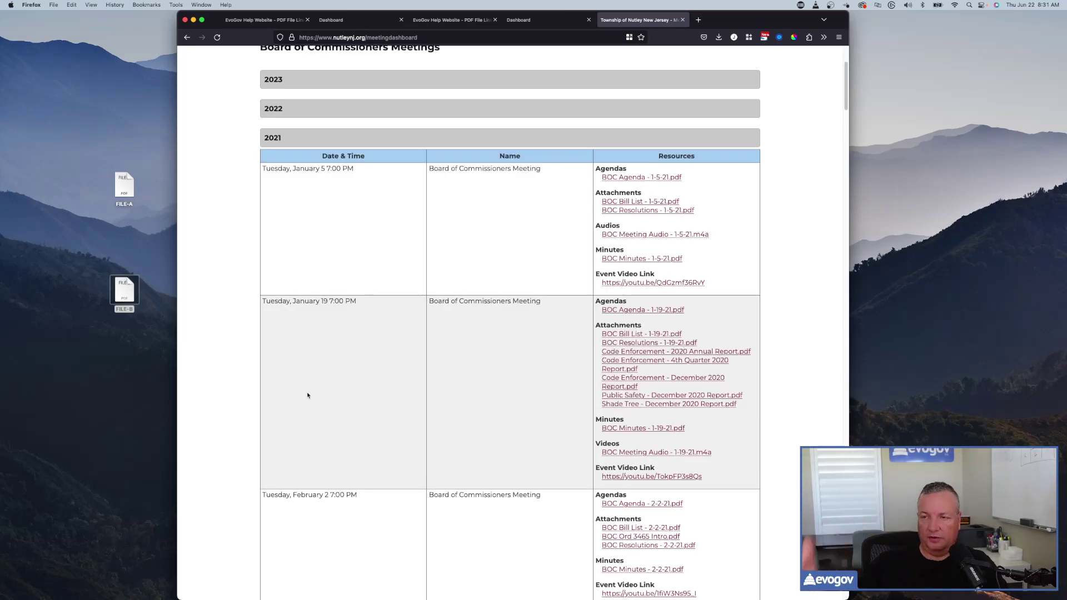
pyautogui.click(354, 139)
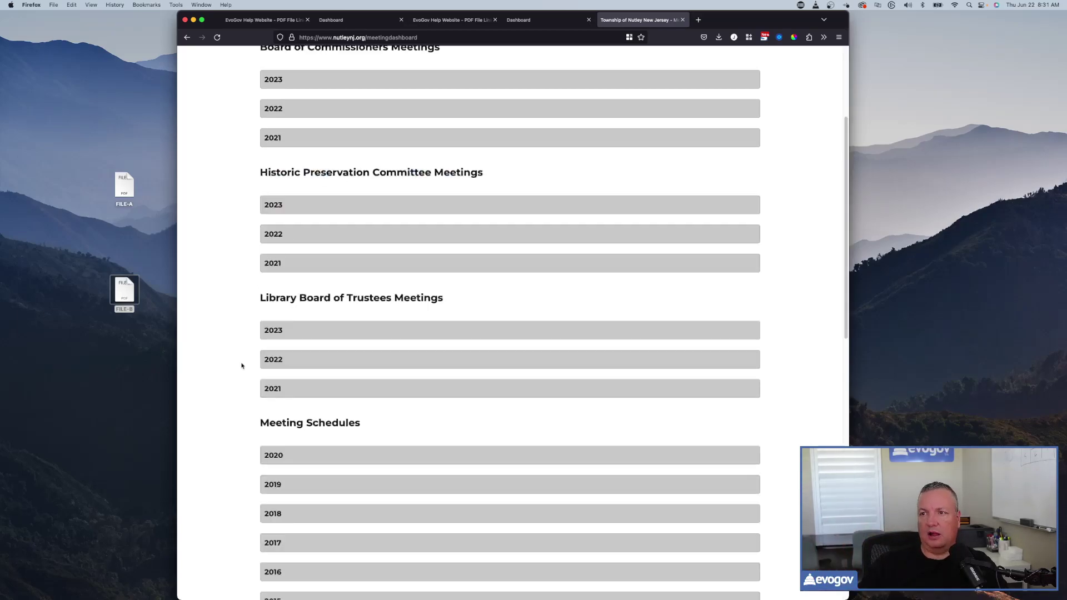
# Look through the Meeting Schedules for each year from 2015 to 2020, then collapse the 2020 list
pyautogui.scroll(-5, 241, 365)
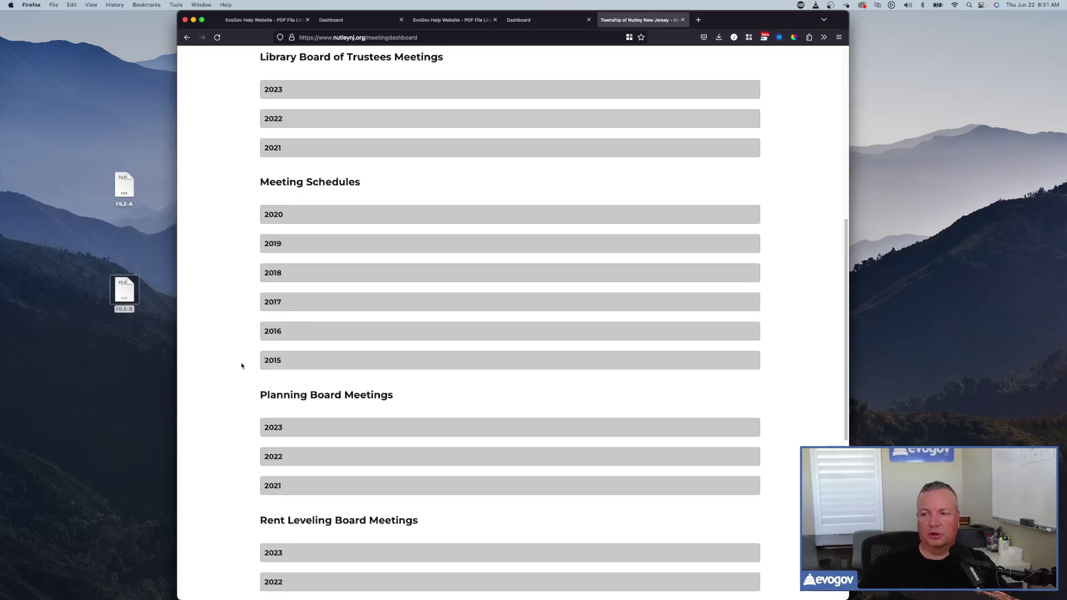
pyautogui.click(285, 363)
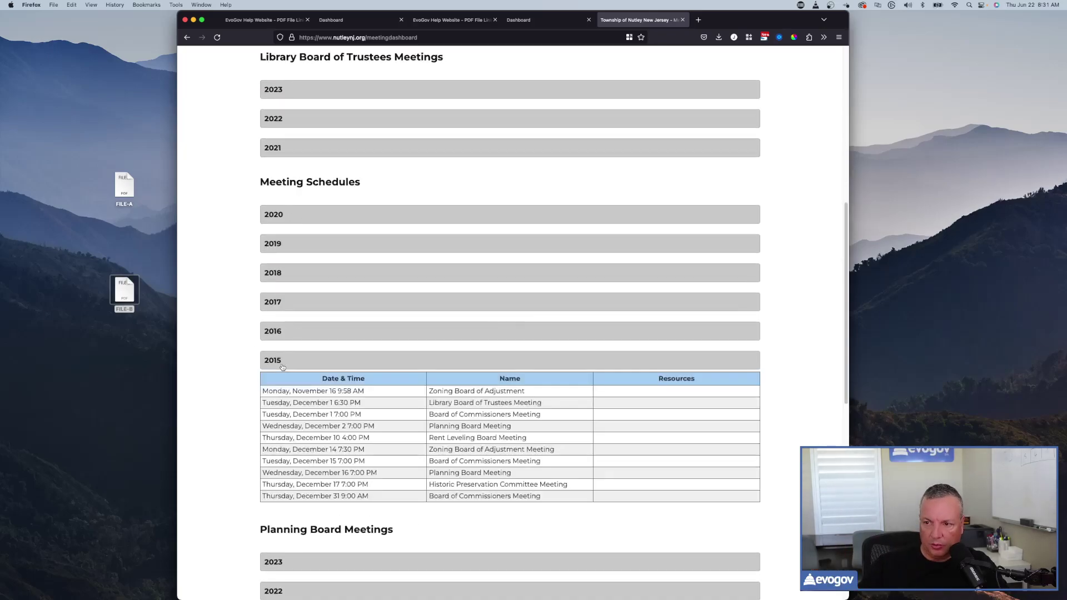
pyautogui.click(311, 333)
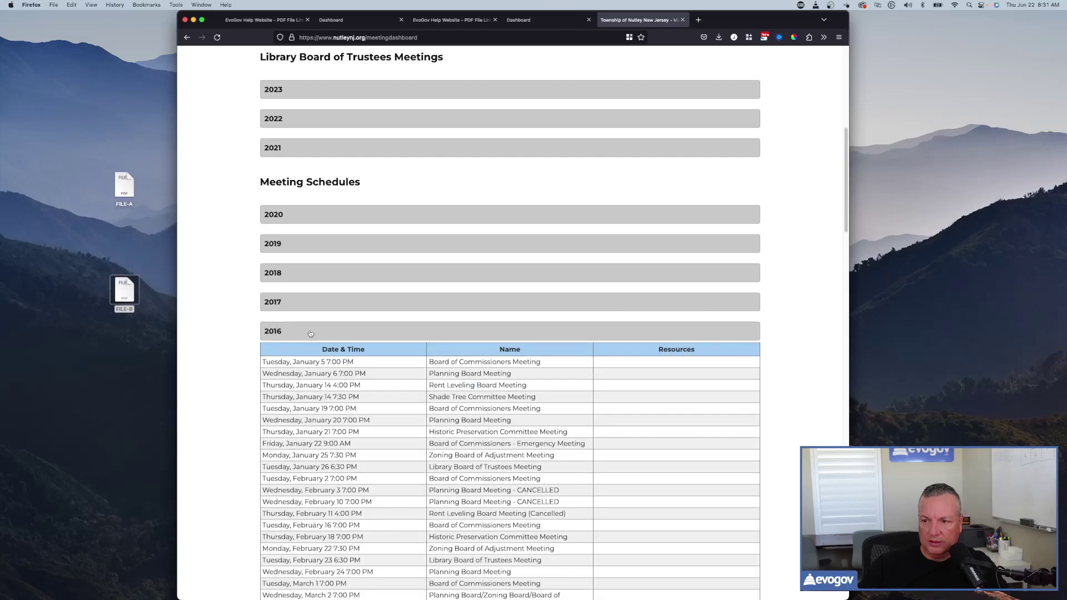
pyautogui.click(320, 304)
pyautogui.click(324, 277)
pyautogui.click(326, 248)
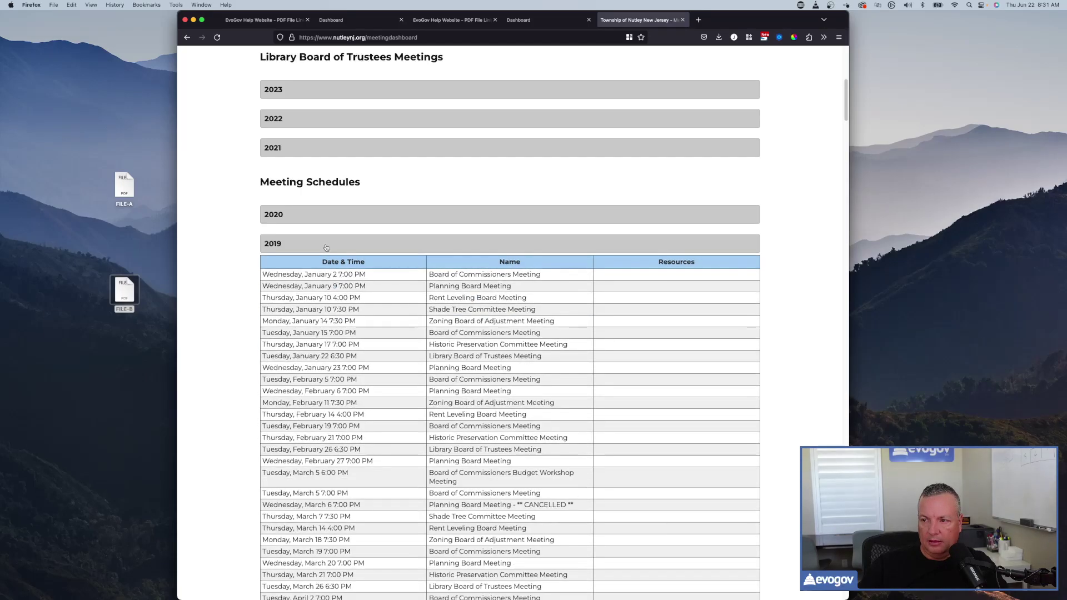
pyautogui.click(349, 216)
pyautogui.scroll(5, 306, 361)
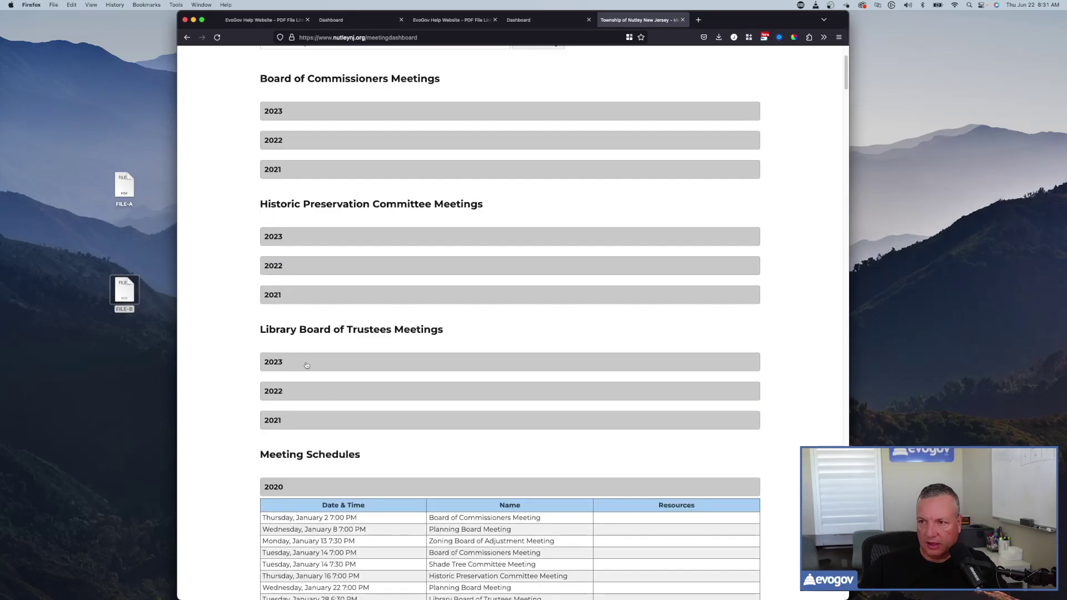
pyautogui.click(297, 493)
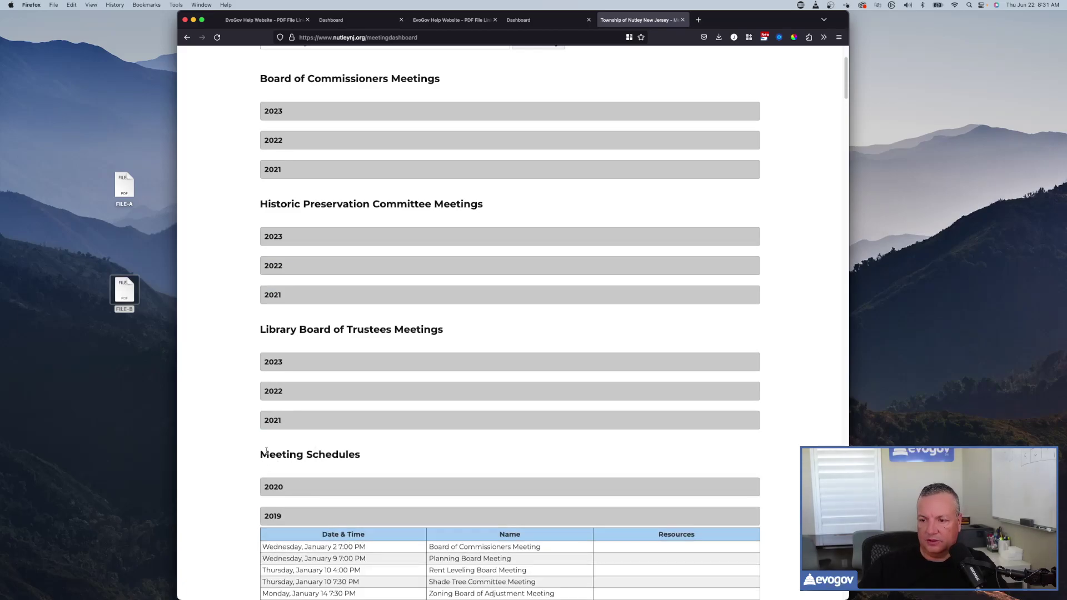
# Expand the 2023 Library Board of Trustees Meetings and review their dates and teleconference resources
pyautogui.click(354, 370)
pyautogui.scroll(-3, 353, 548)
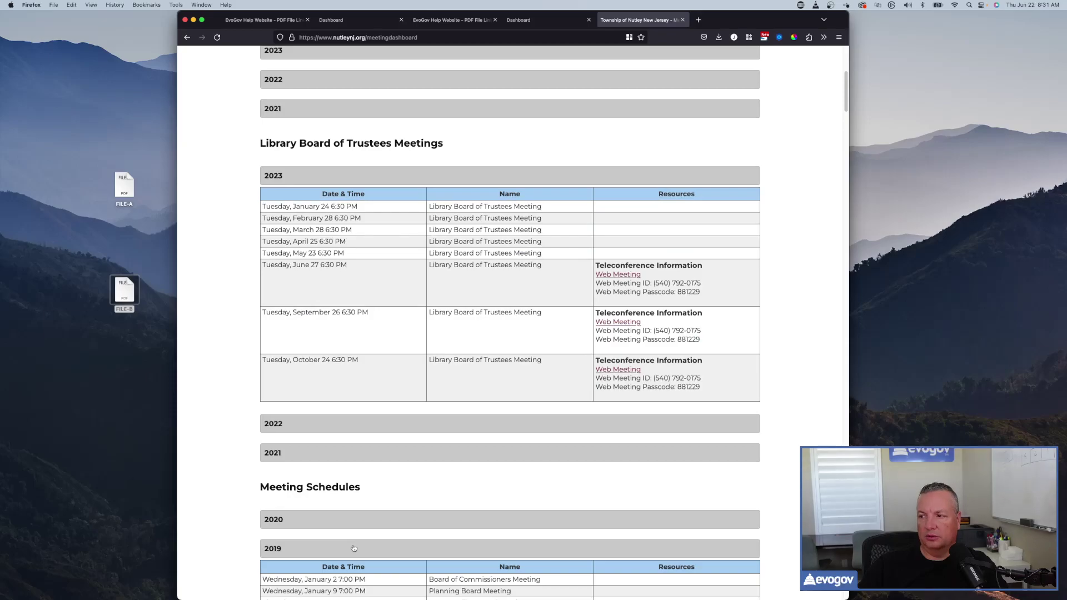
pyautogui.scroll(2, 353, 548)
pyautogui.scroll(3, 326, 377)
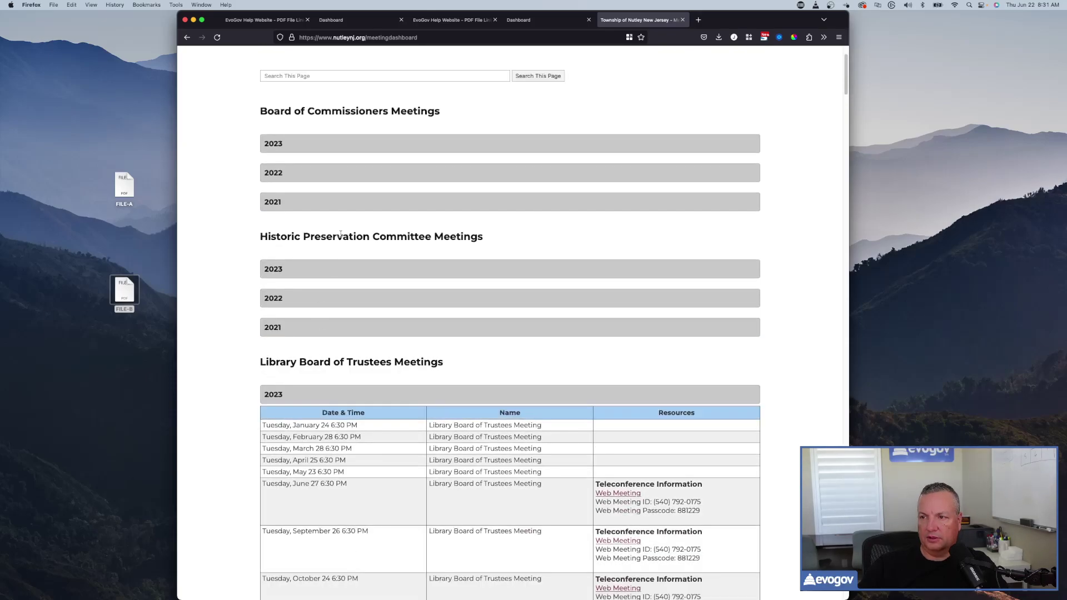
# Expand the 2022 Historic Preservation Committee Meetings, review their agendas, minutes and attachments, and collapse the year again
pyautogui.moveTo(339, 233); pyautogui.dragTo(262, 235)
pyautogui.click(315, 304)
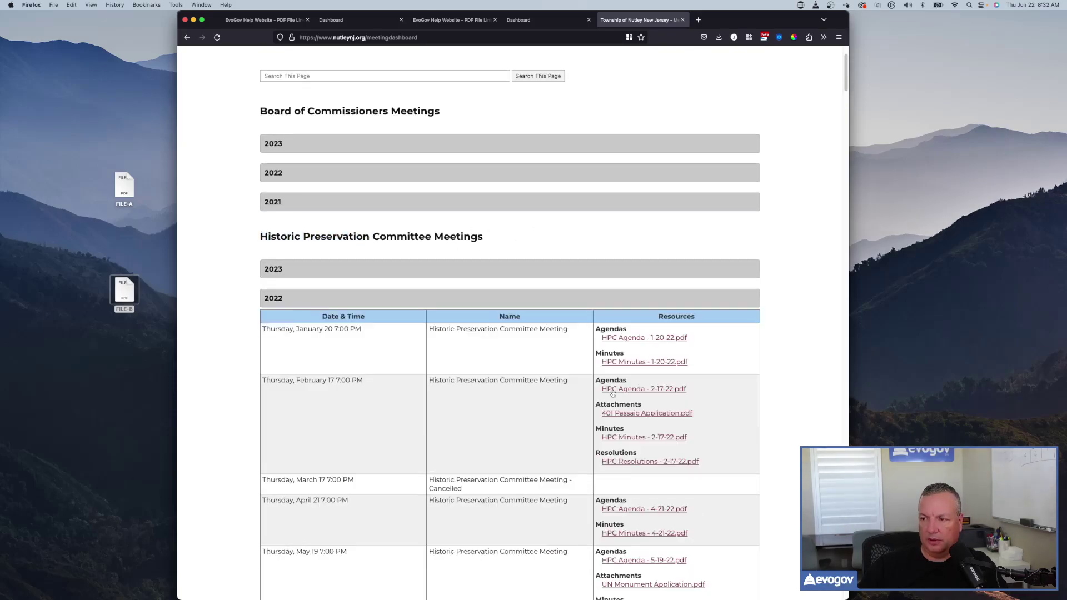
pyautogui.scroll(-3, 612, 394)
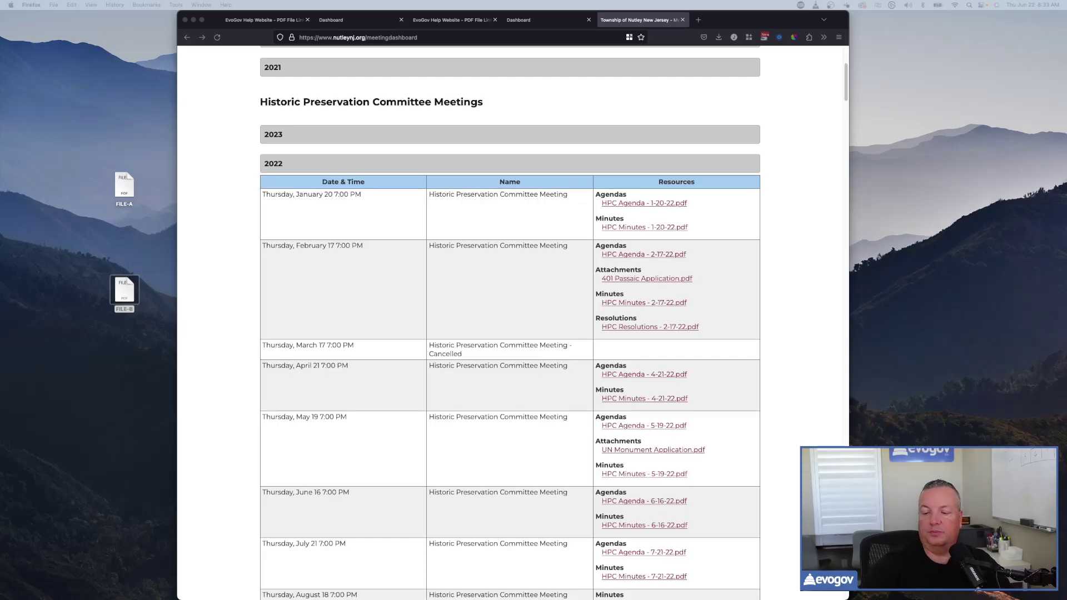
pyautogui.click(201, 380)
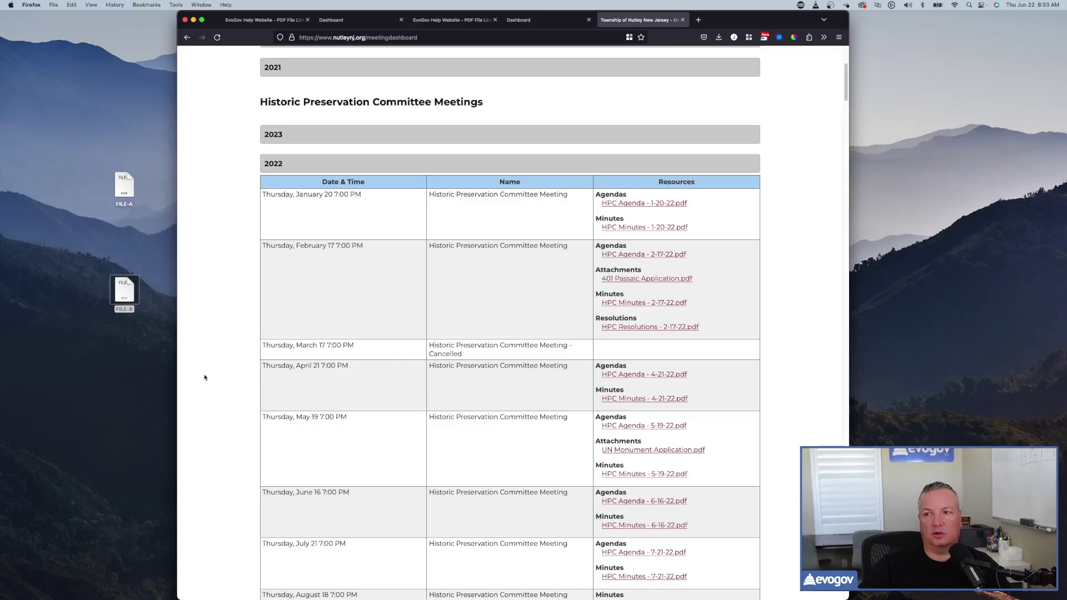
pyautogui.scroll(3, 205, 374)
pyautogui.click(304, 312)
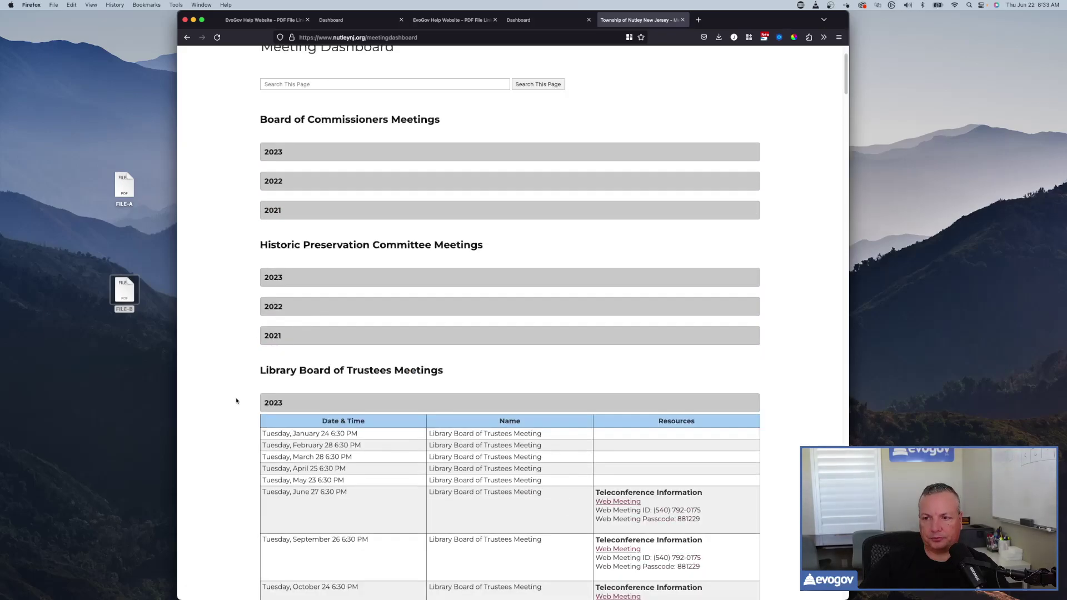
pyautogui.scroll(3, 237, 400)
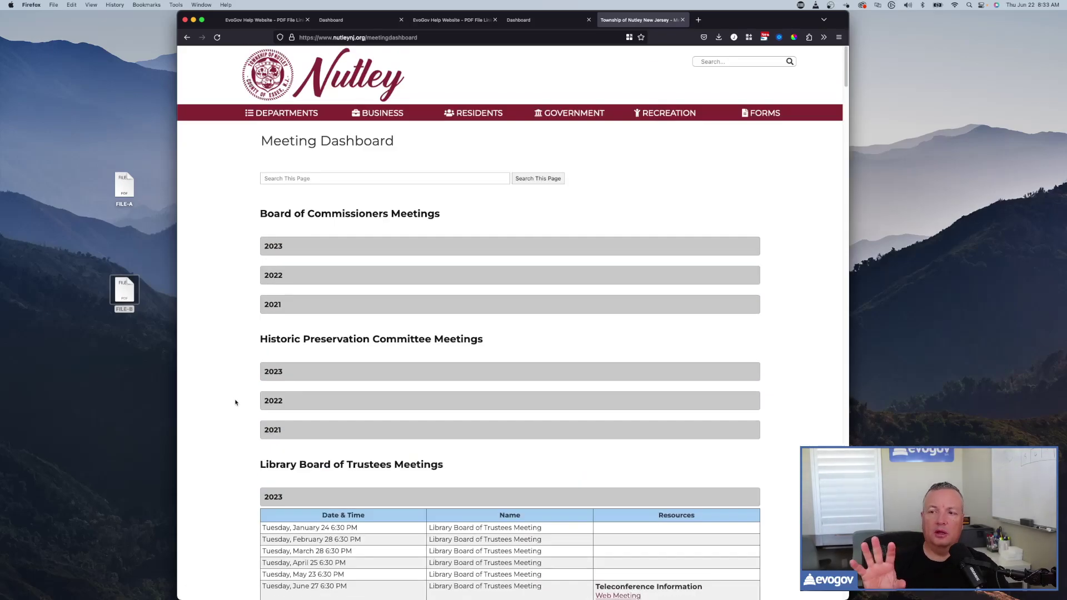